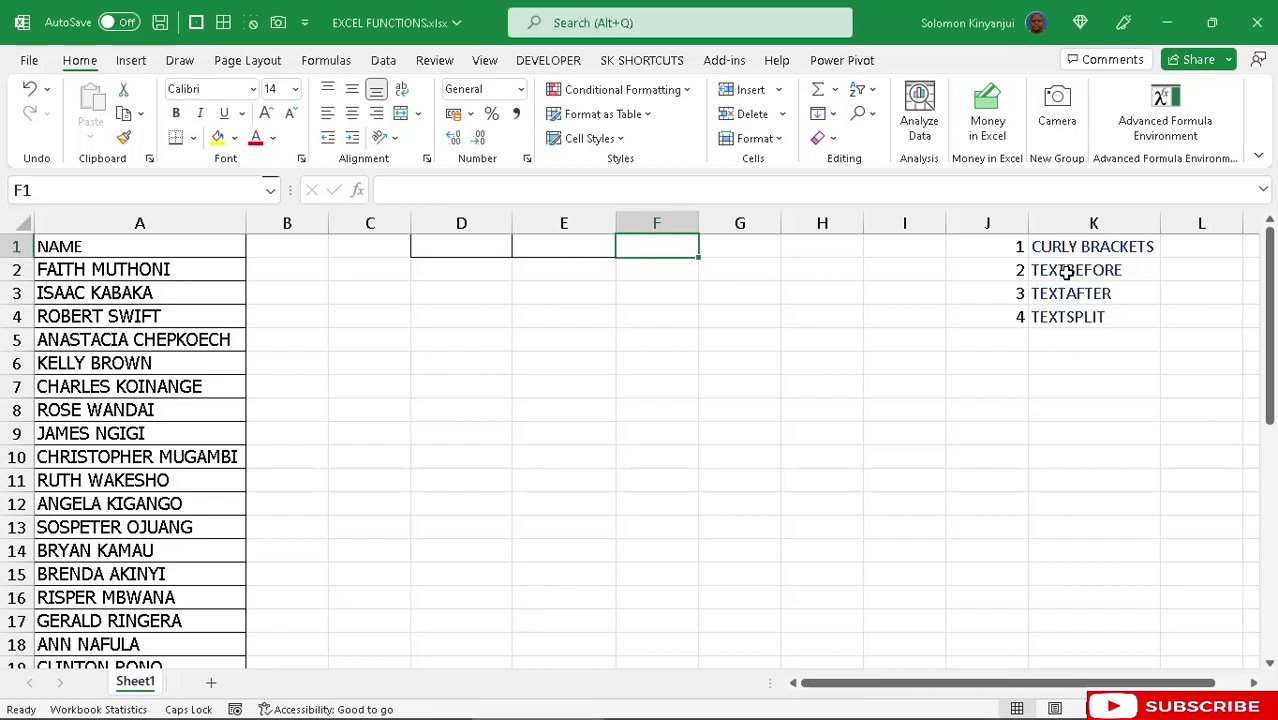
- Point out the TEXTBEFORE, TEXTAFTER and TEXTSPLIT topics, then select D1:E1
click(1068, 270)
click(1064, 293)
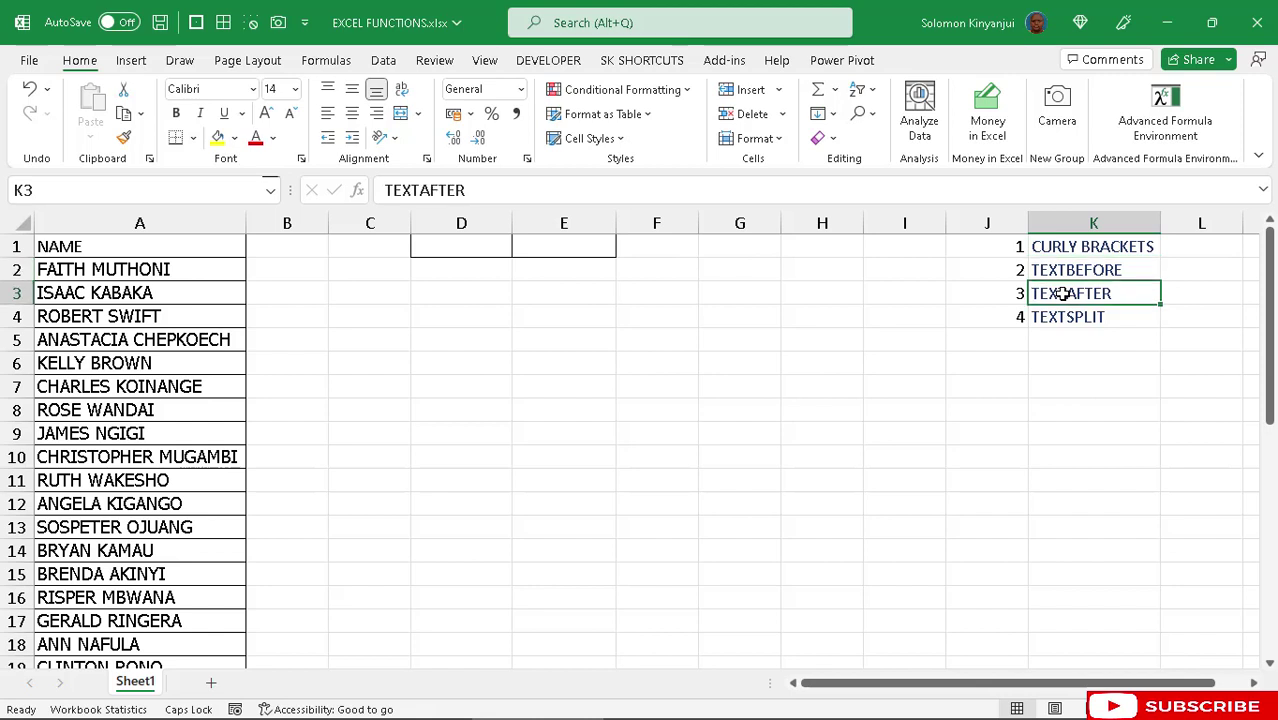
click(1054, 318)
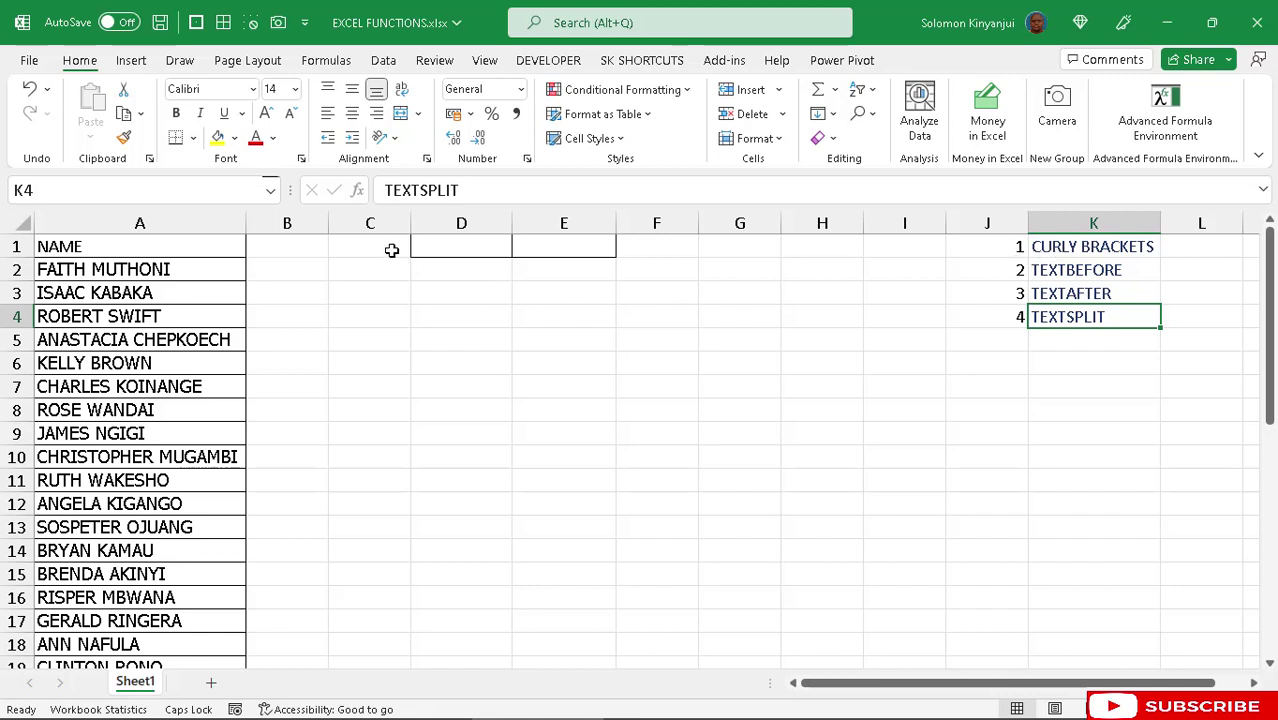
drag(439, 246, 549, 245)
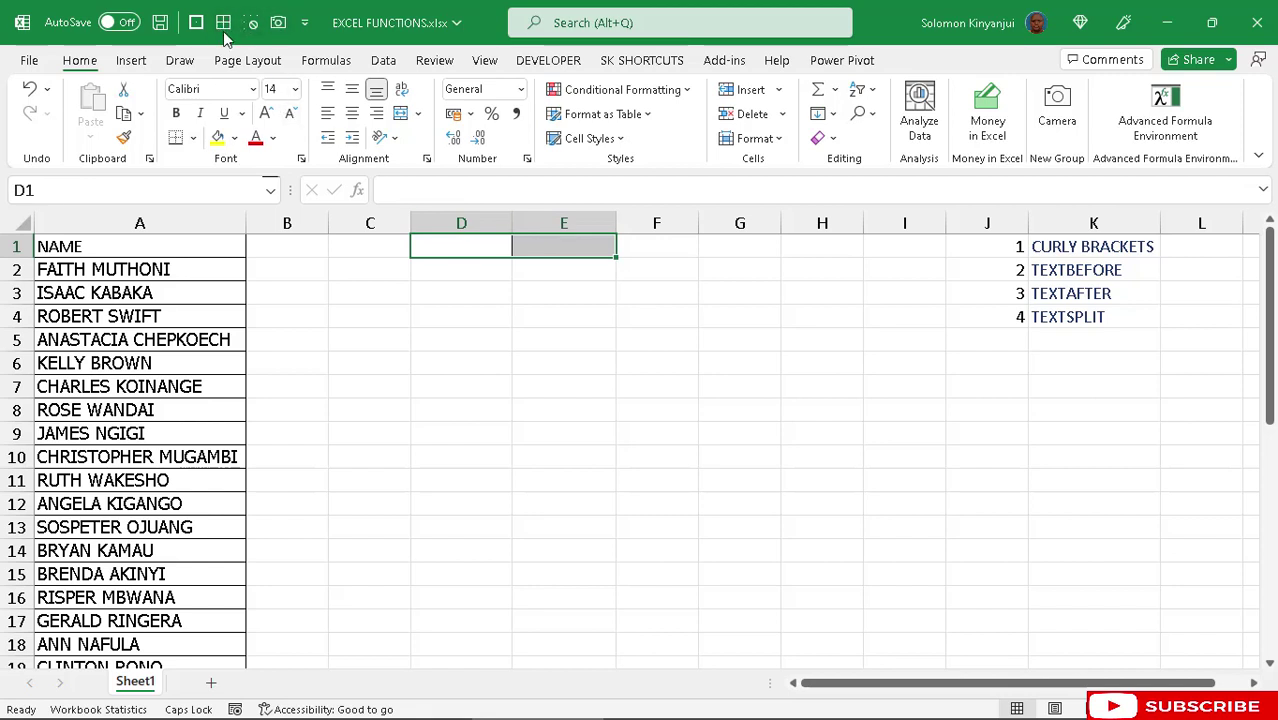
- Enter 1,2,3,4,5,6 in cell C1
click(373, 245)
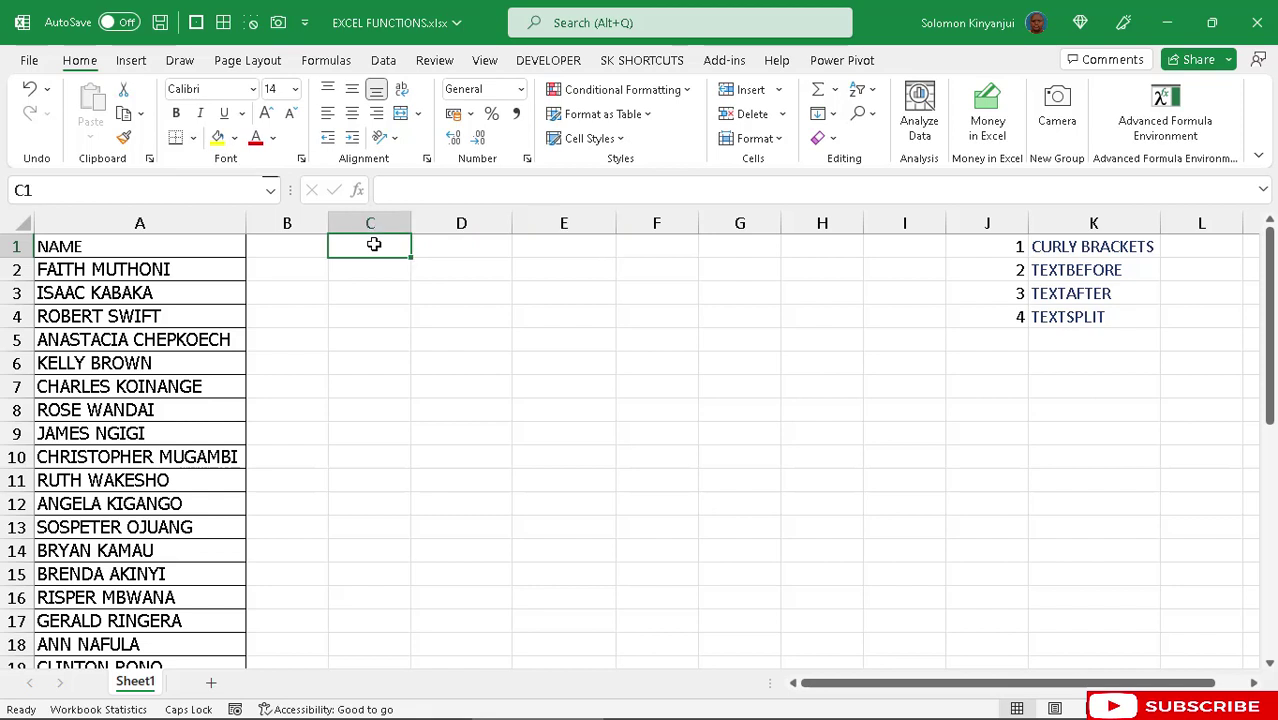
text(1,2)
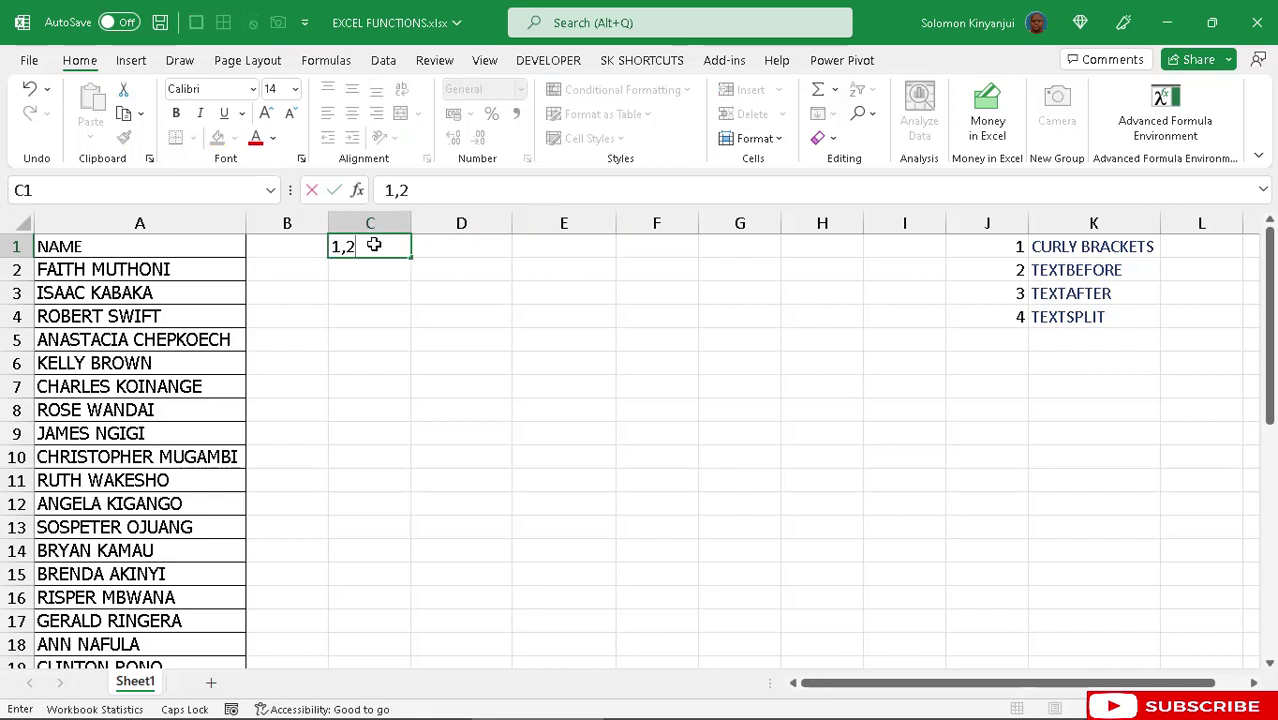
text(,3,4,5,6)
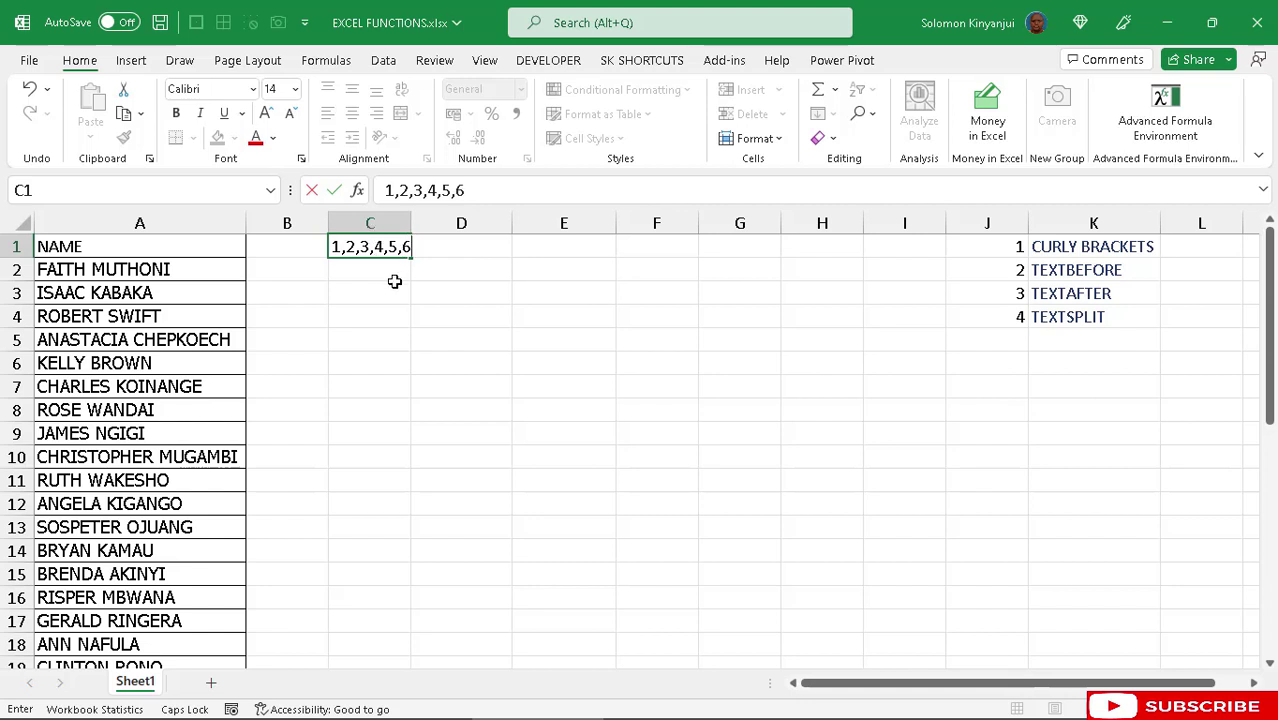
click(394, 282)
click(395, 249)
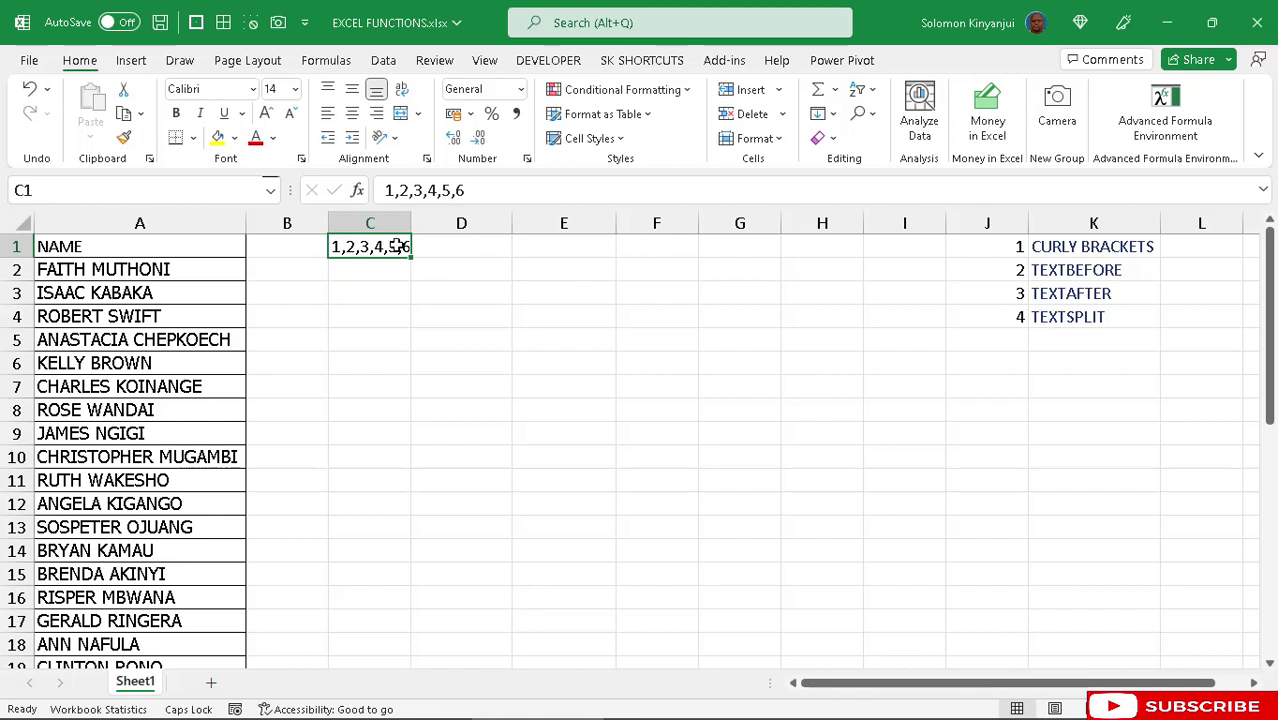
- Wrap C1's entry in curly brackets as ={1,2,3,4,5,6} so 1–6 spill across C1:H1
click(388, 191)
text({)
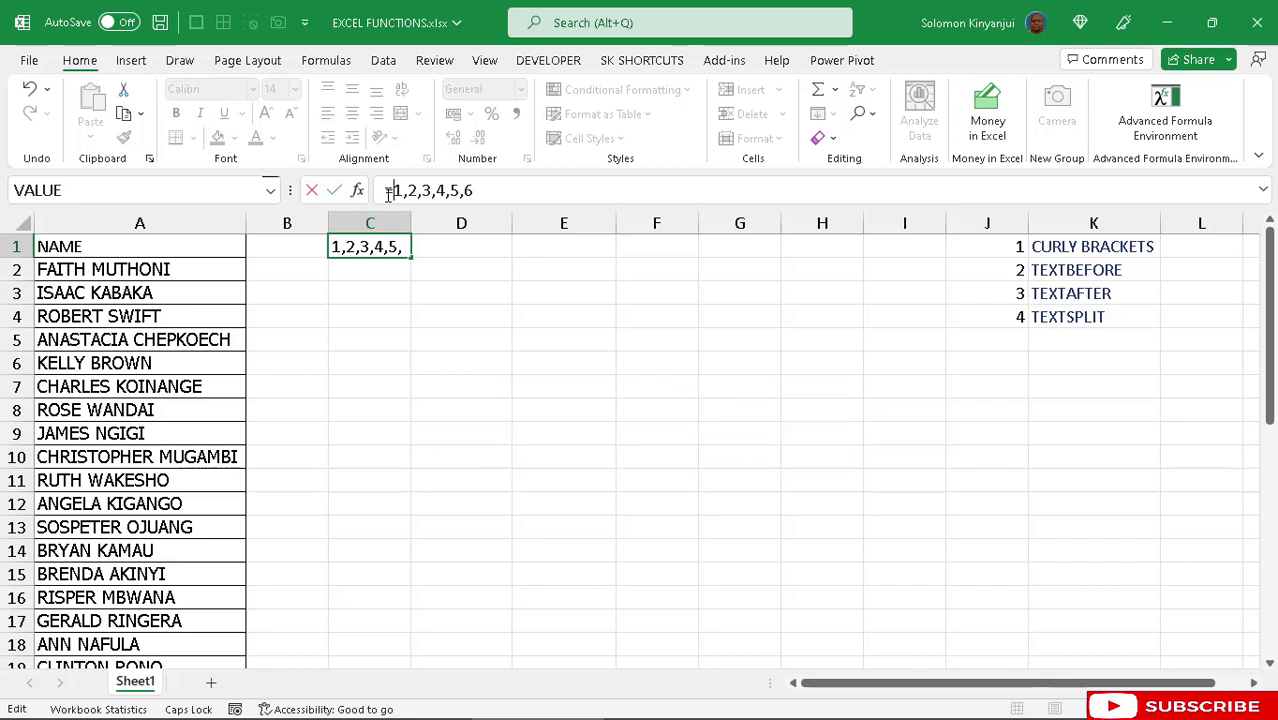
text({)
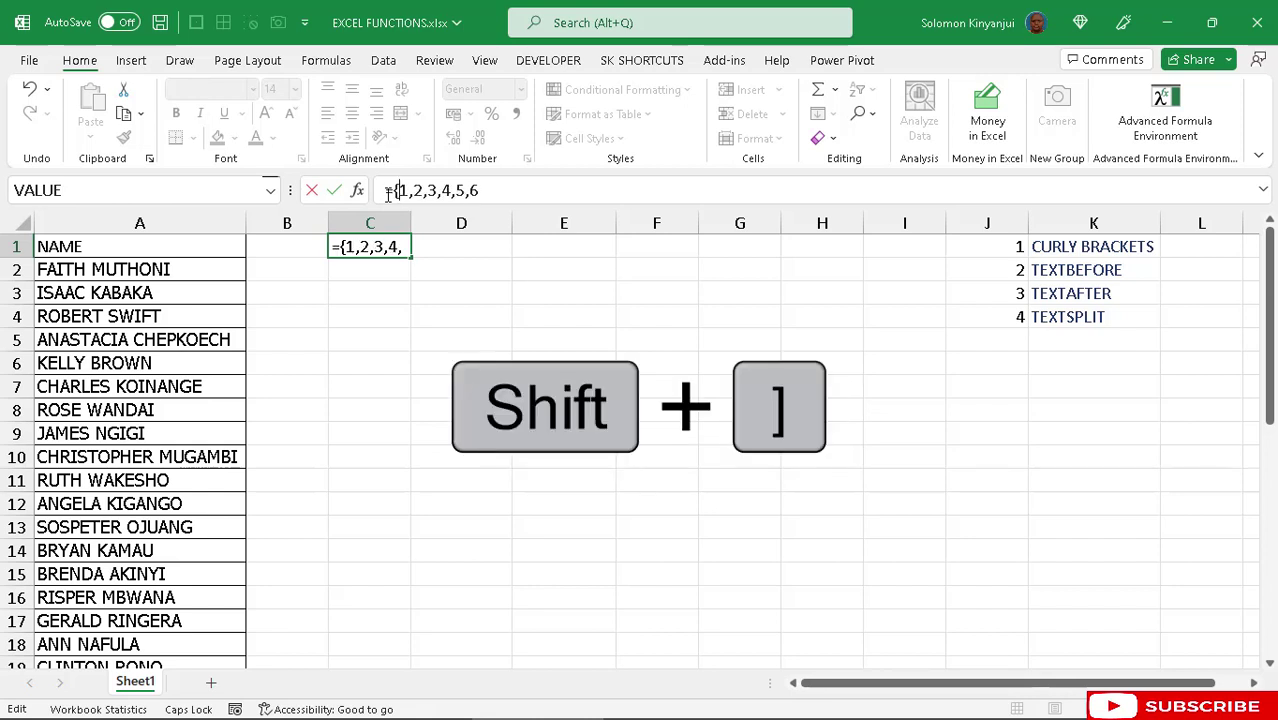
click(490, 190)
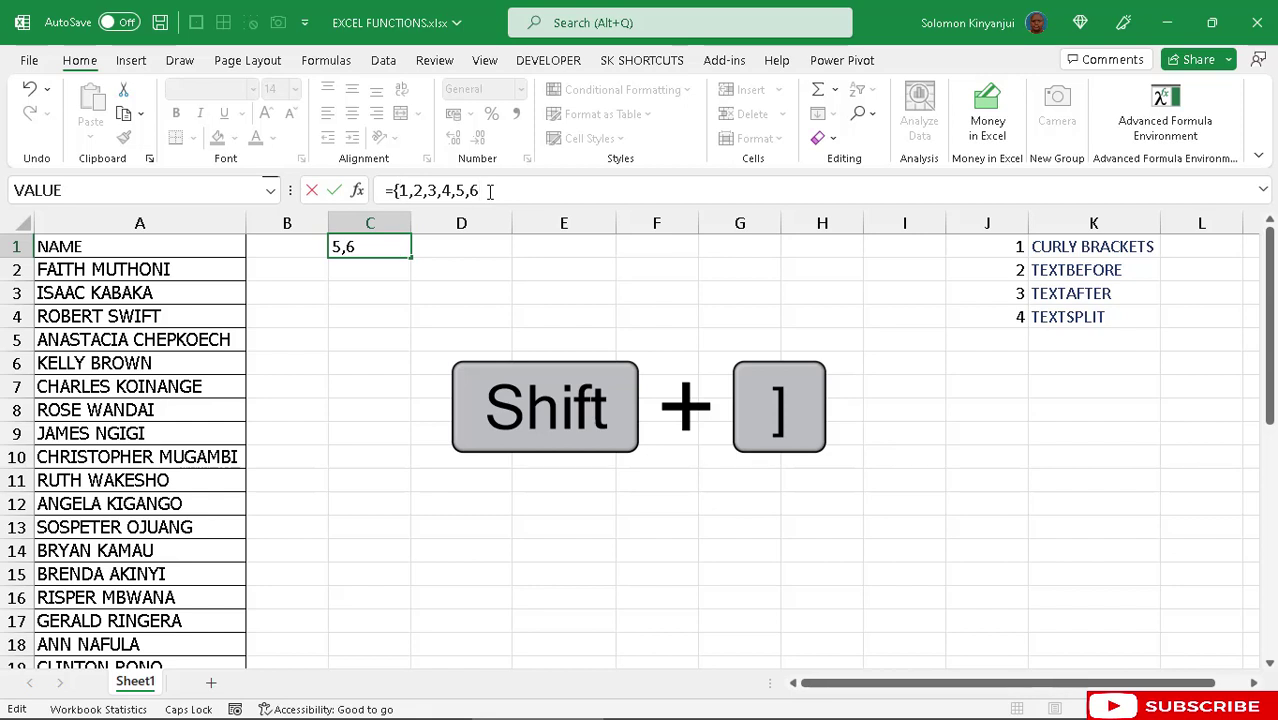
text(})
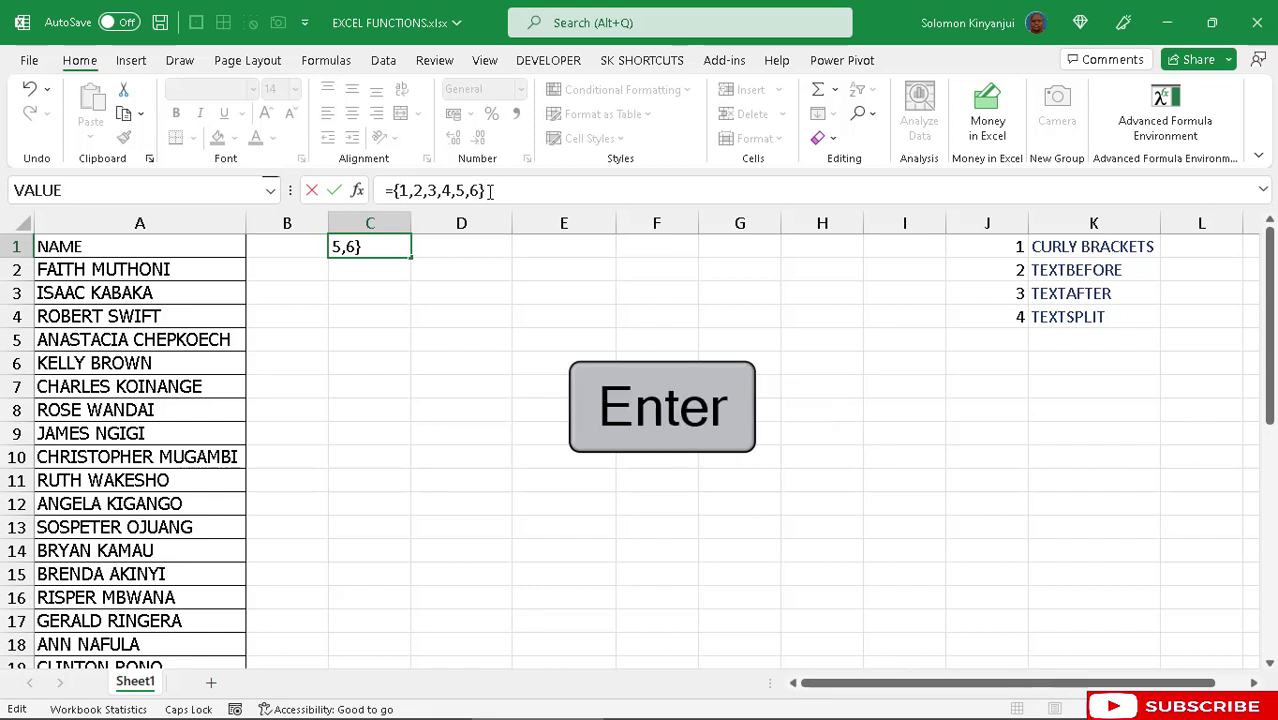
key(Return)
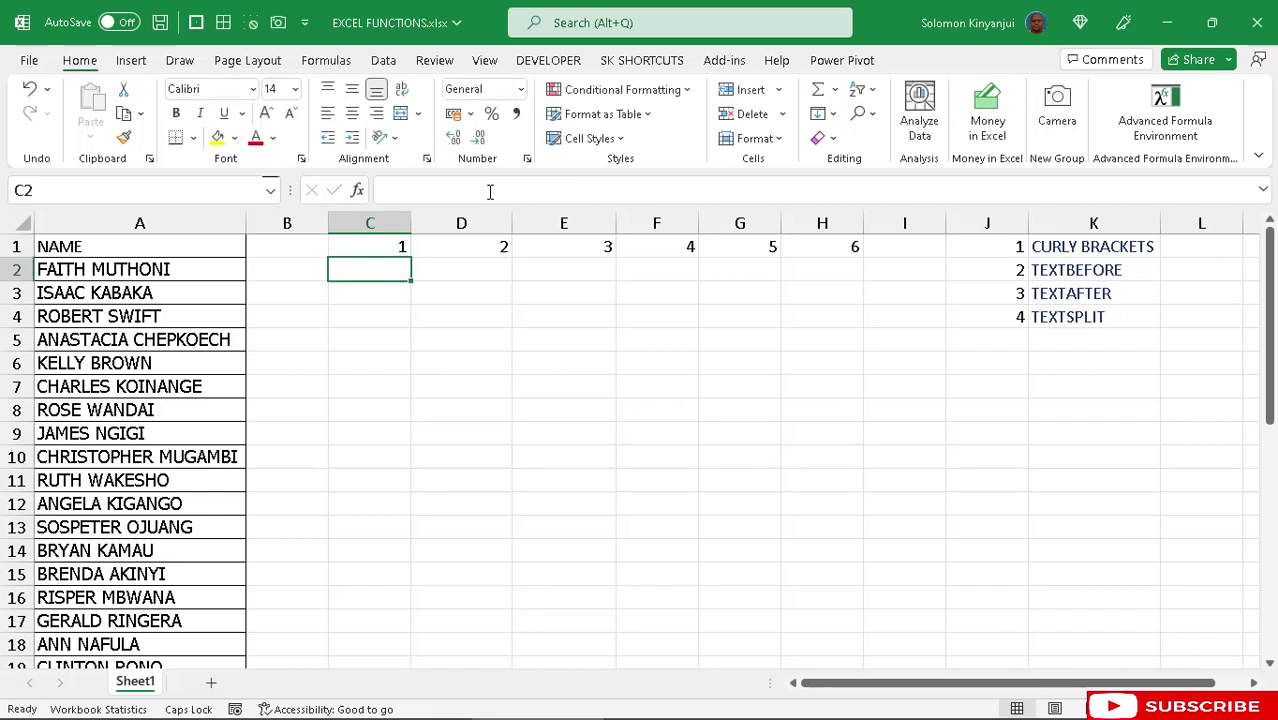
drag(390, 246, 945, 262)
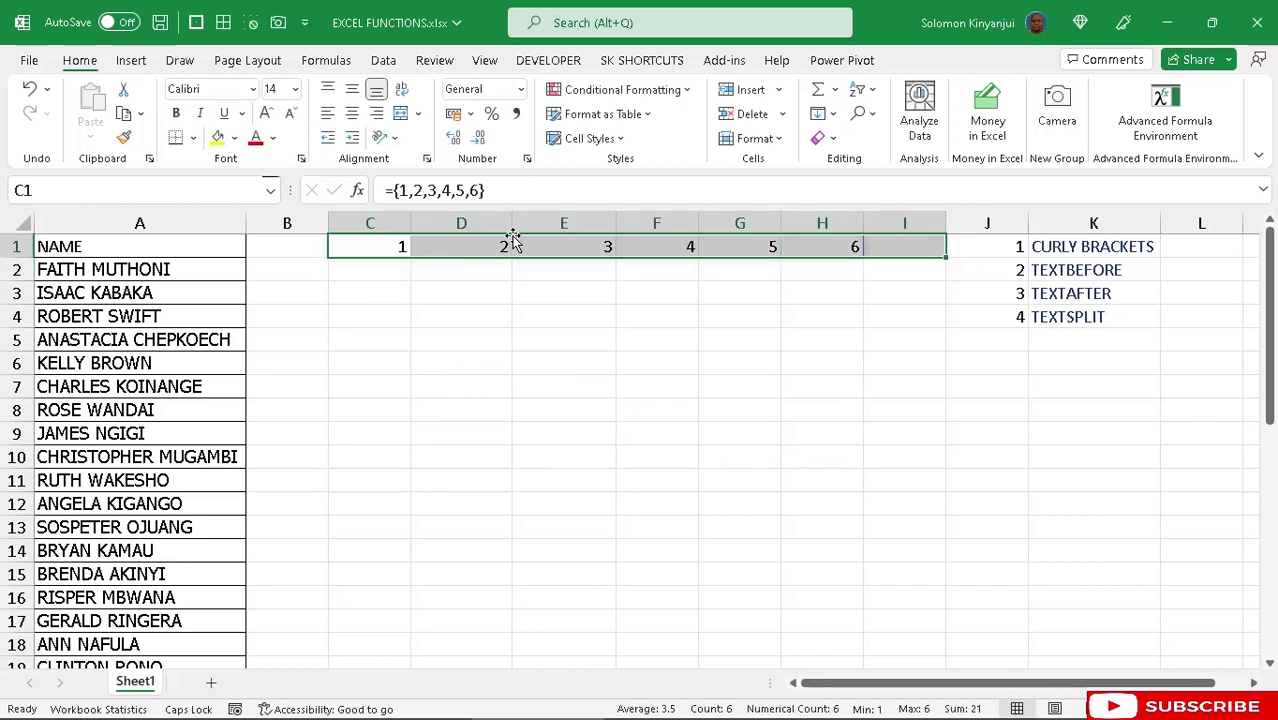
click(380, 246)
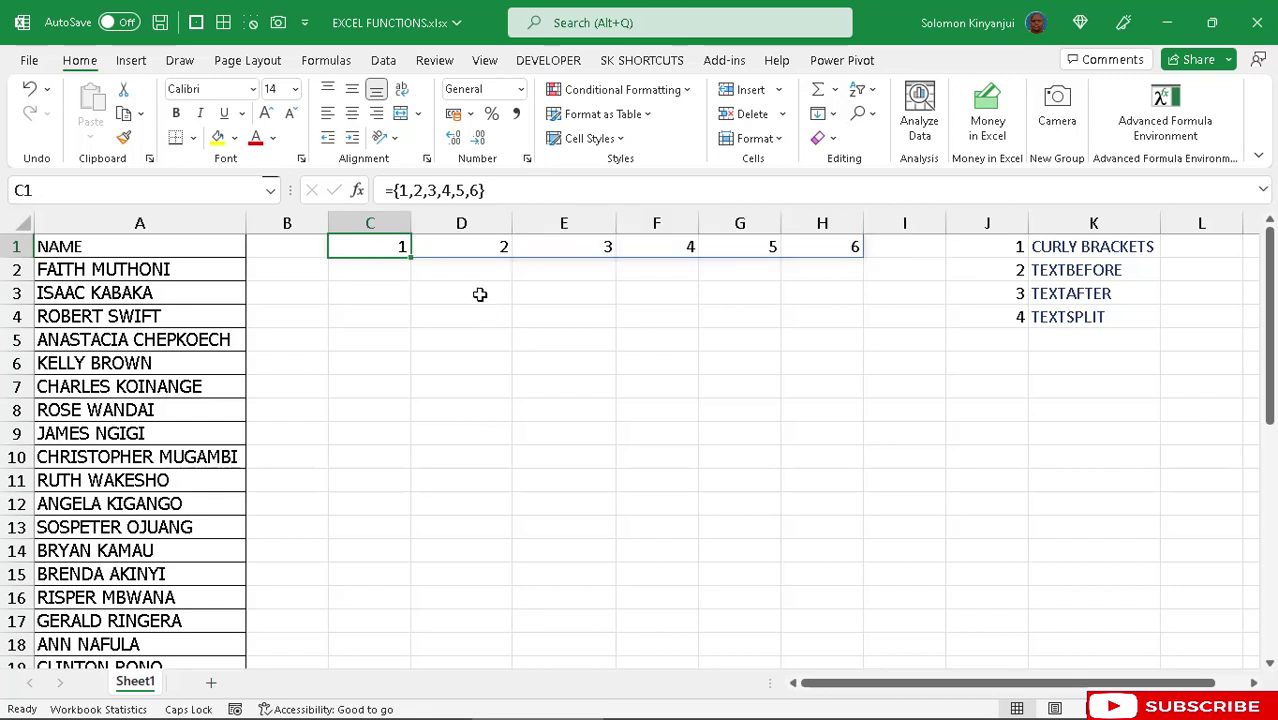
click(375, 268)
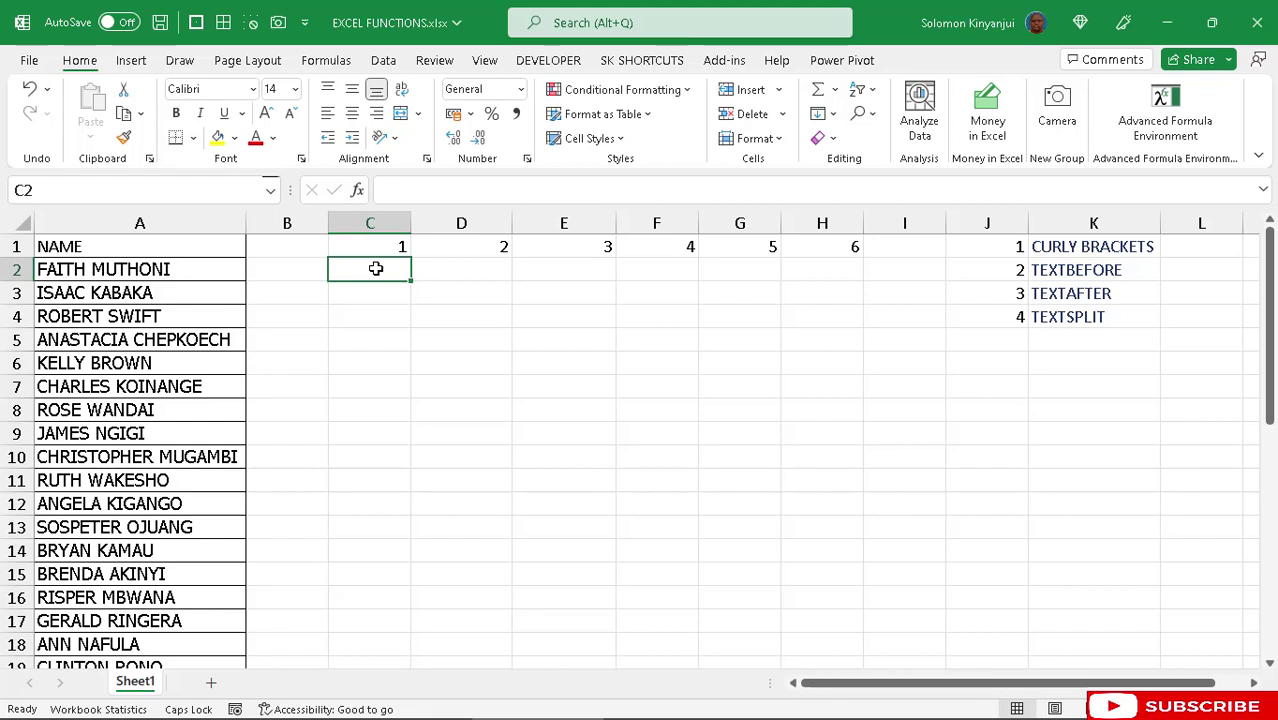
- Enter an array constant of two quoted names in C2 with curly brackets
text(=)
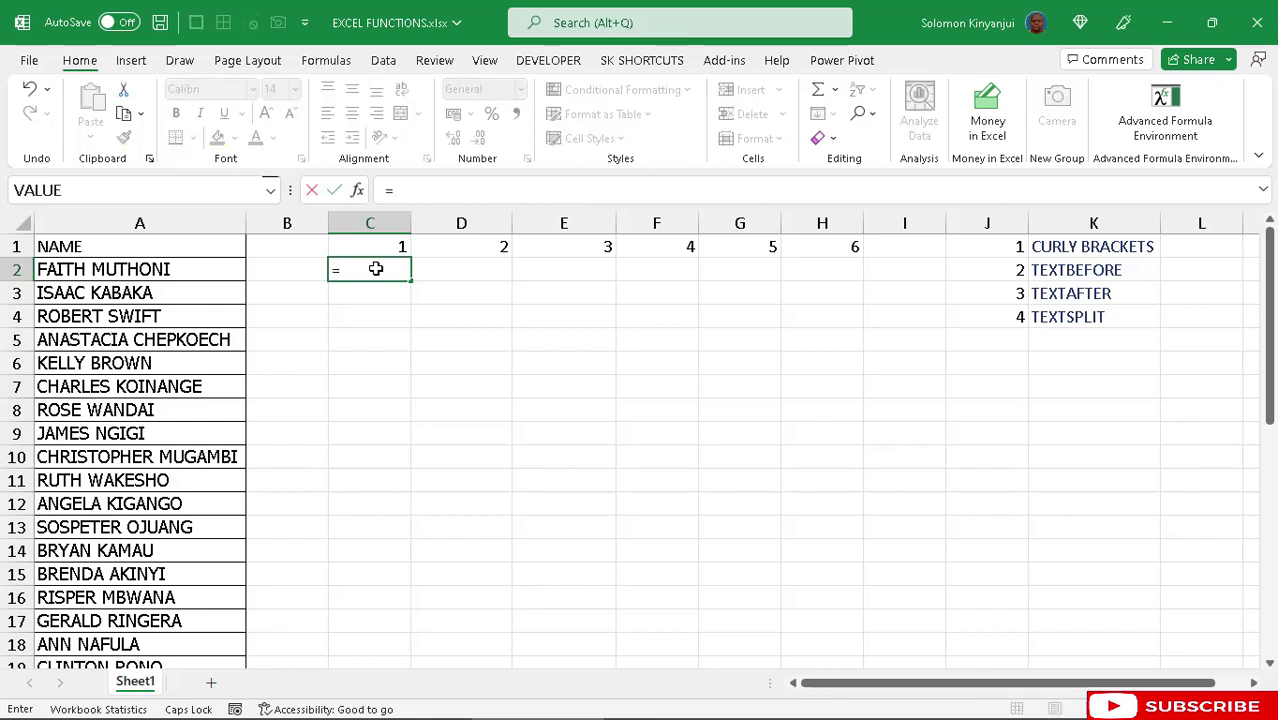
text({)
text(FAITH)
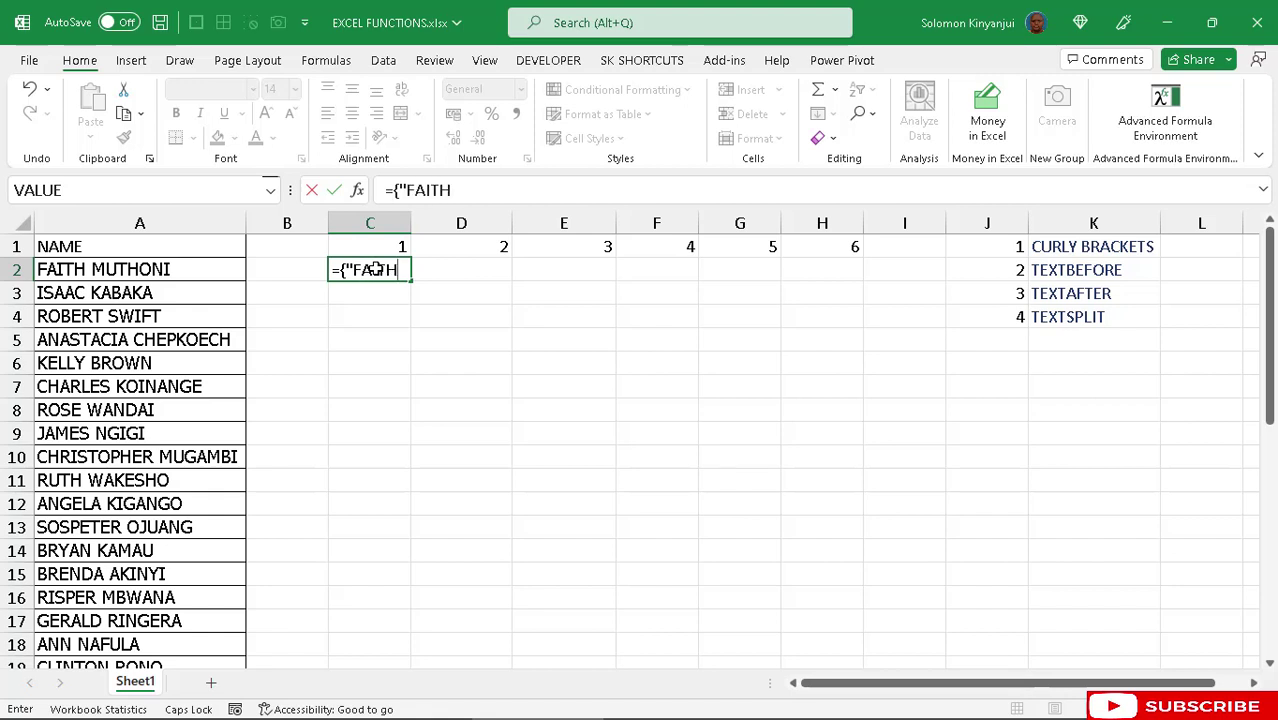
text(",MUTHO)
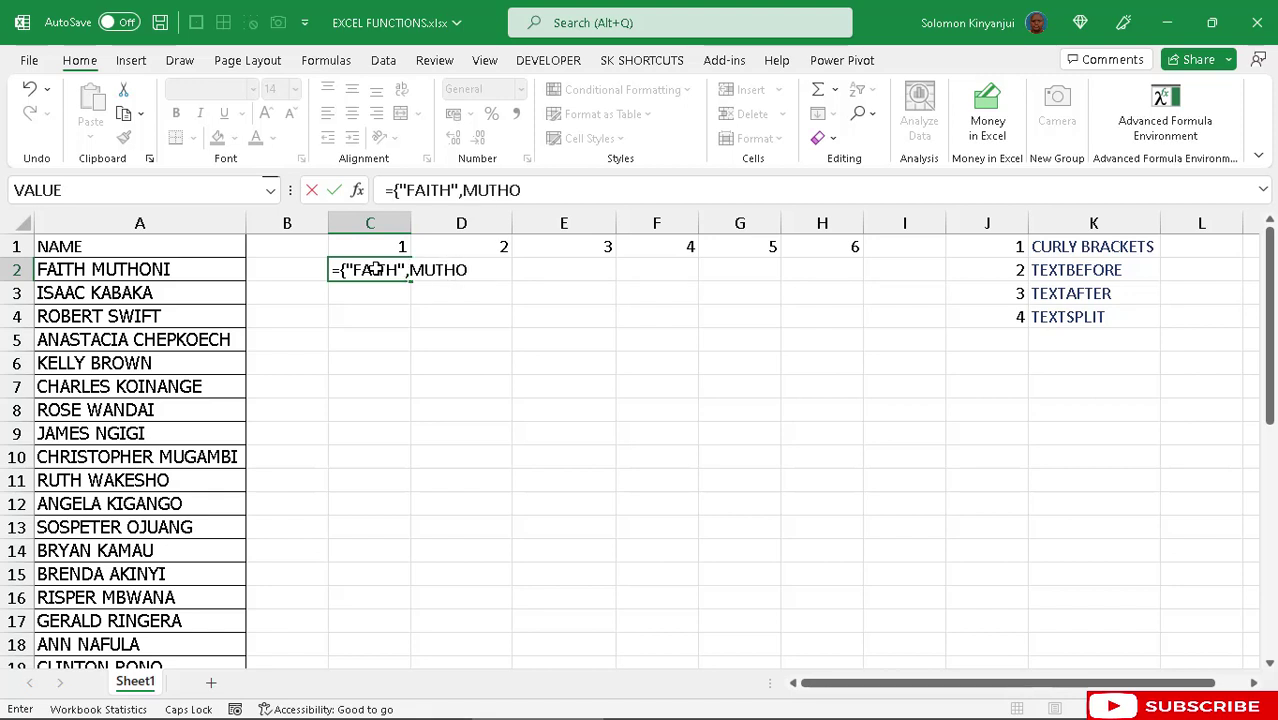
text(NI)
click(410, 270)
text(")
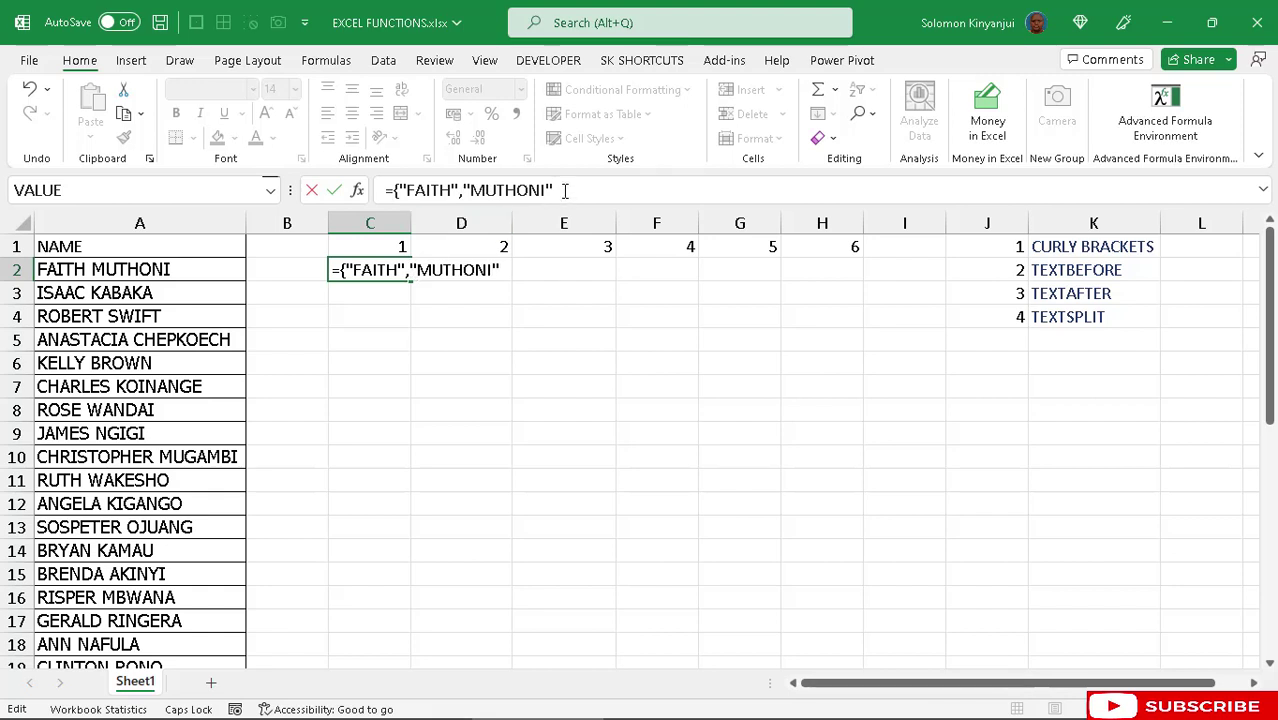
text(})
key(Return)
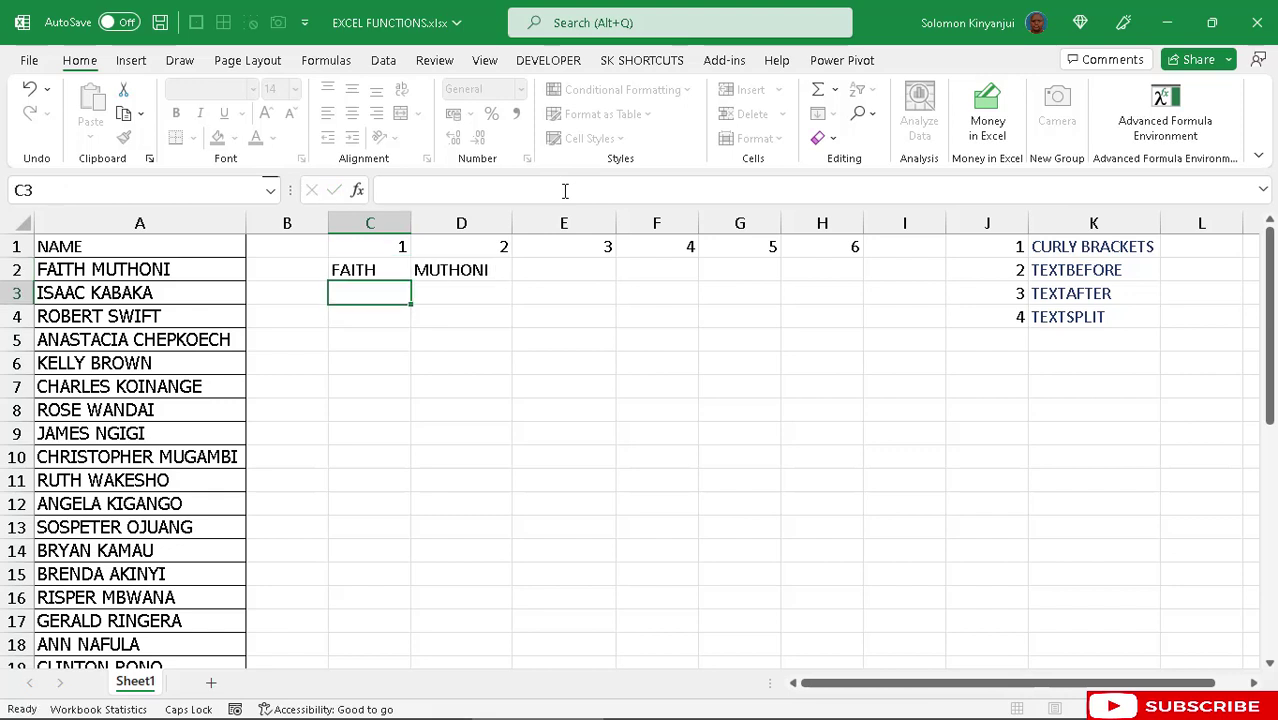
- Compare the two spilled names in C2 and D2, then move to C3
click(370, 270)
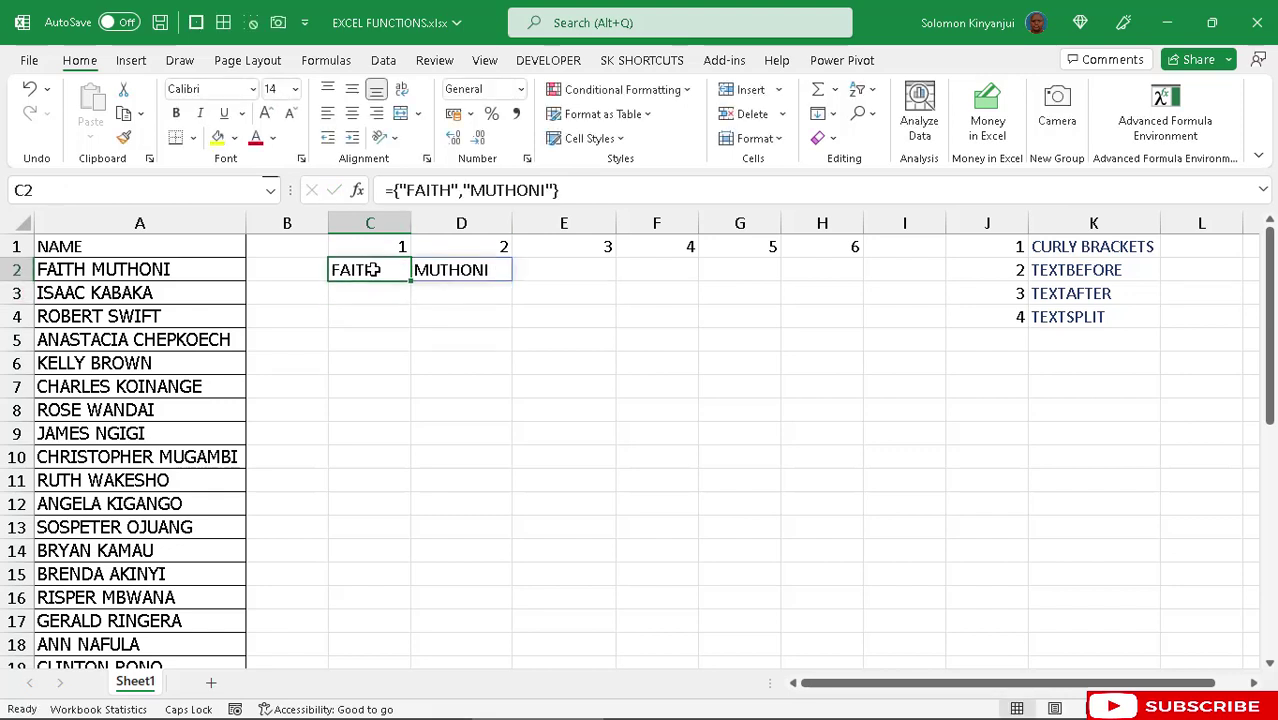
click(414, 270)
click(378, 269)
click(432, 270)
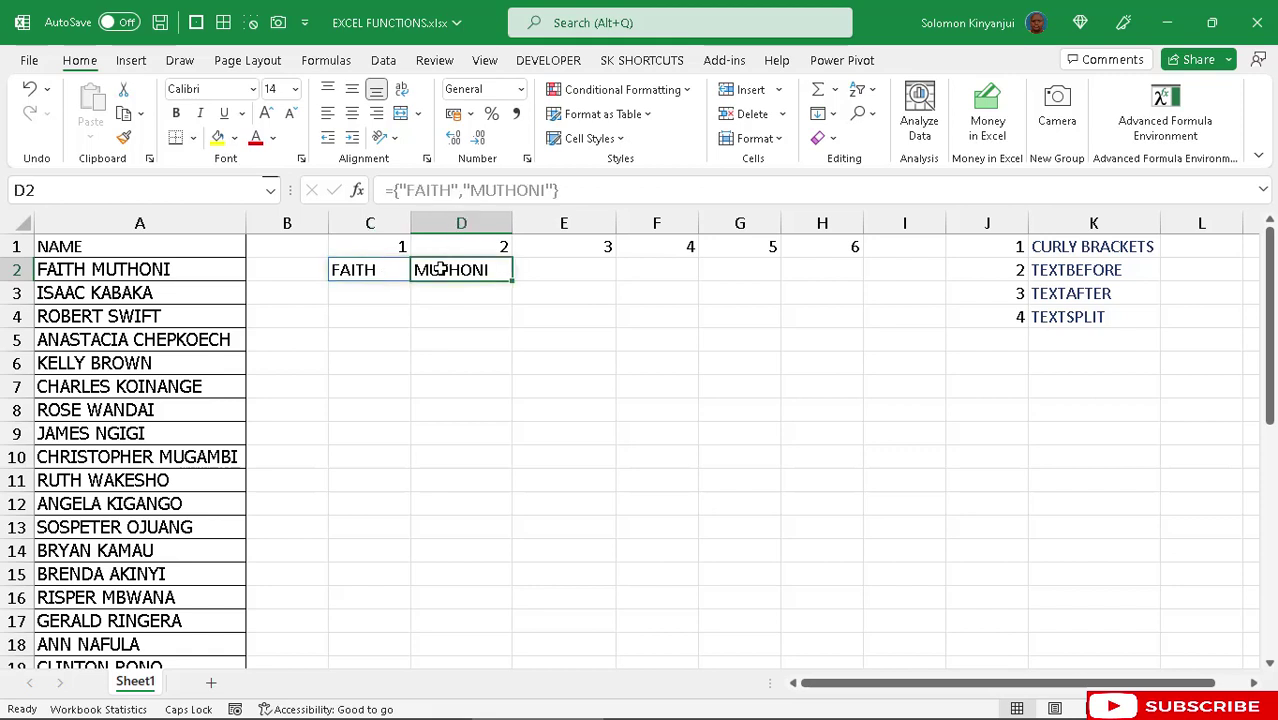
click(378, 293)
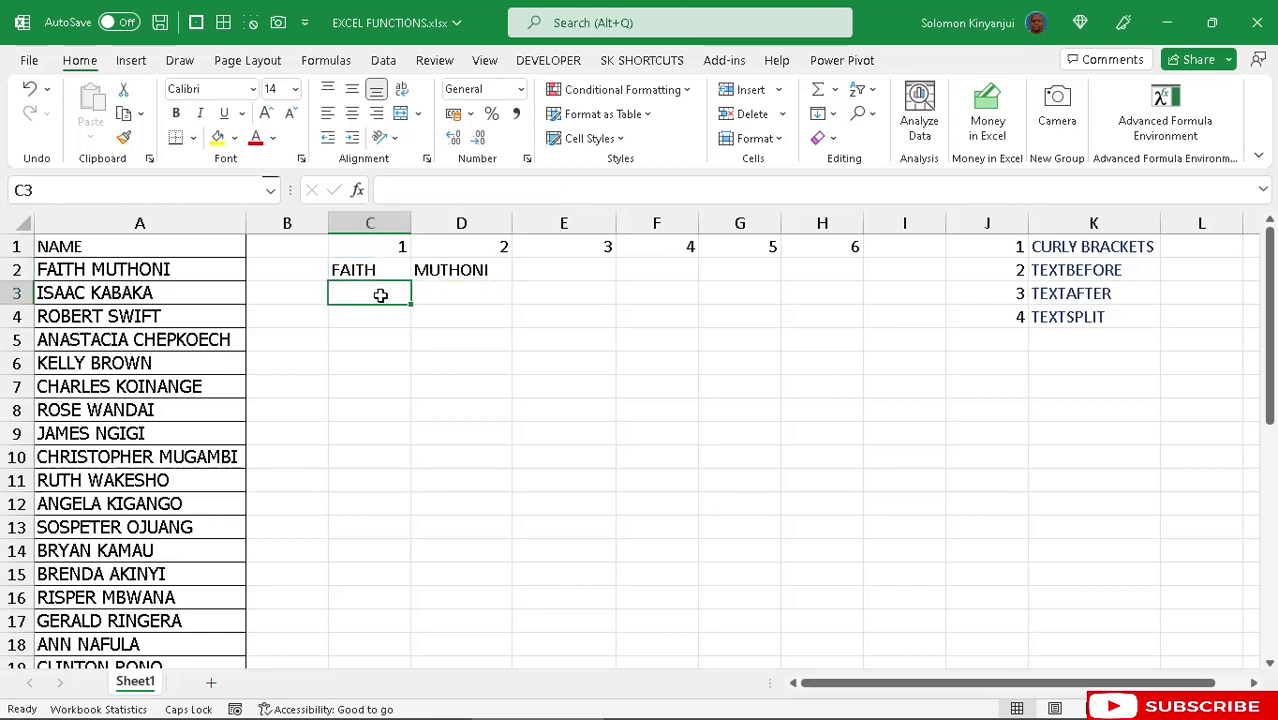
- Point out the TEXTBEFORE topic and select cell C3 for the first name
click(1055, 273)
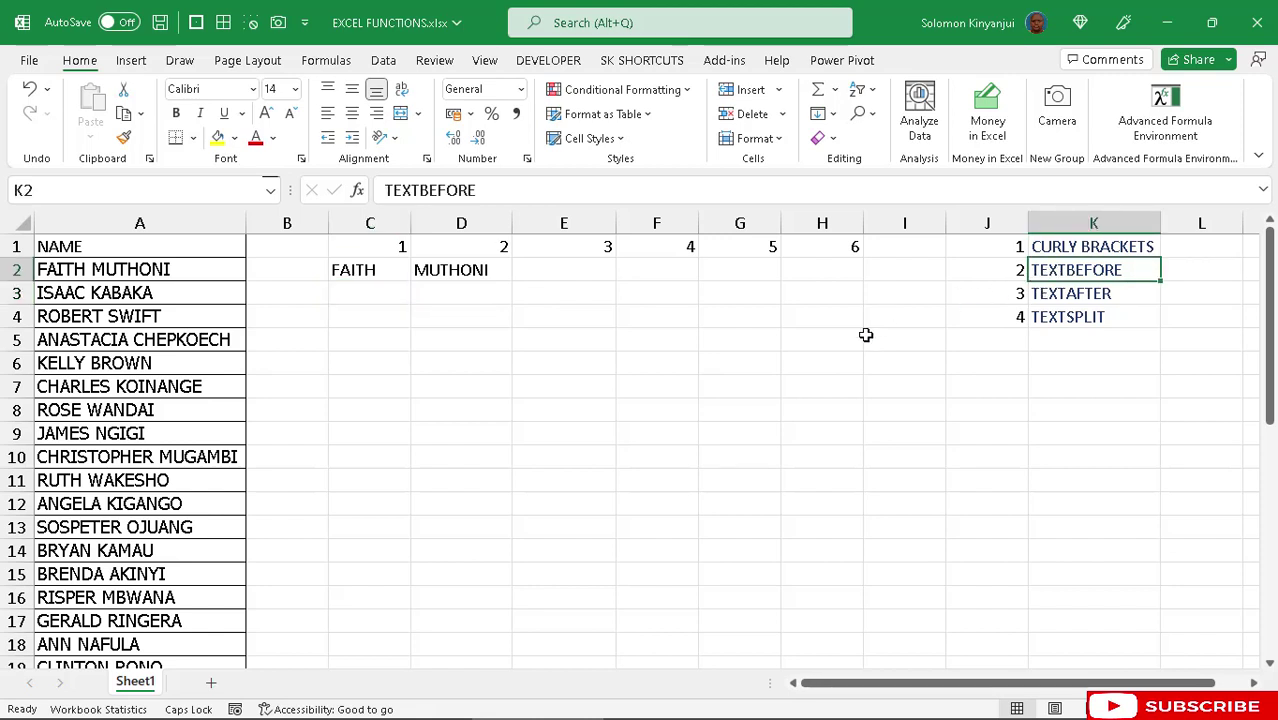
click(350, 293)
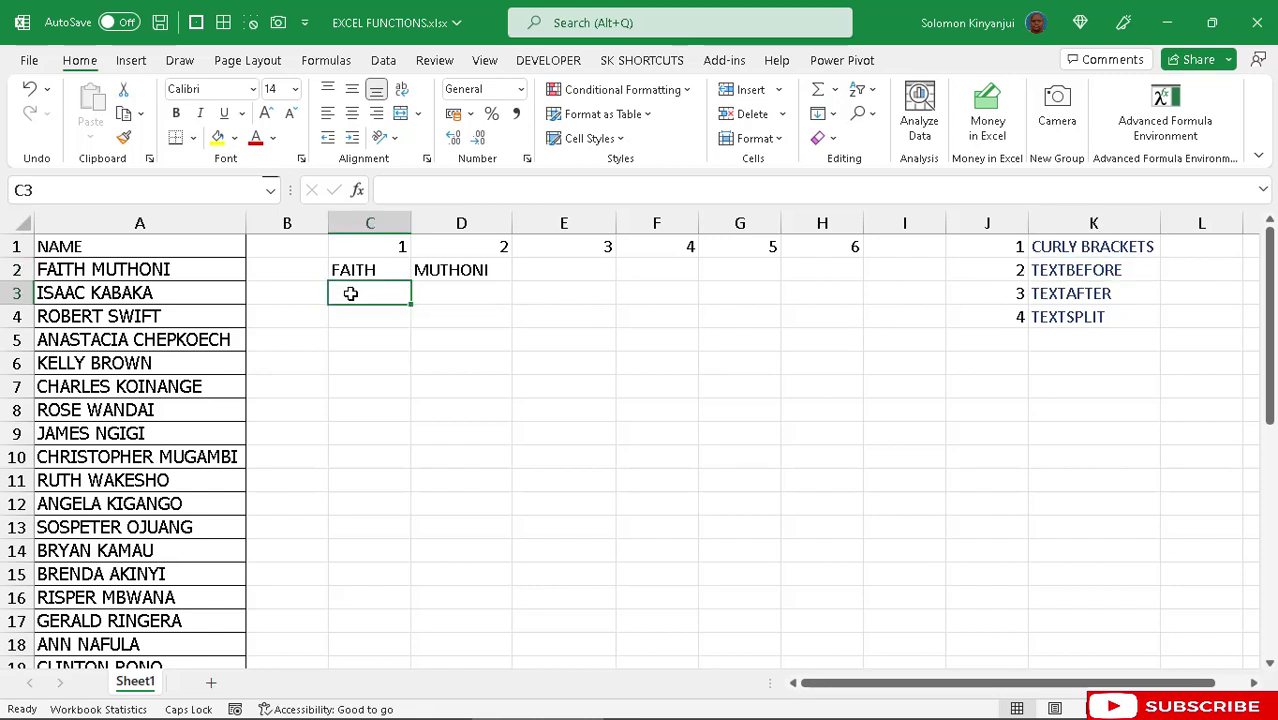
click(449, 292)
click(365, 292)
- Enter =TEXTBEFORE(A3," ") in C3 to return the first name
text(=)
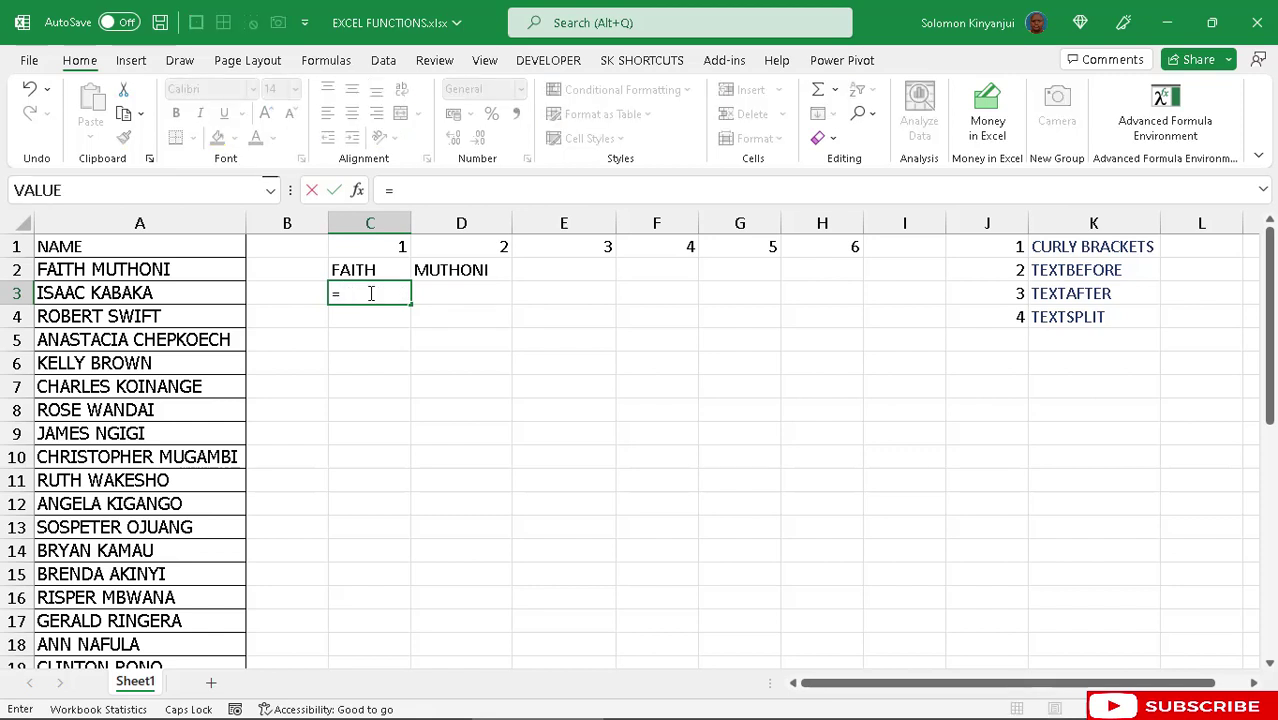
text(TEXT)
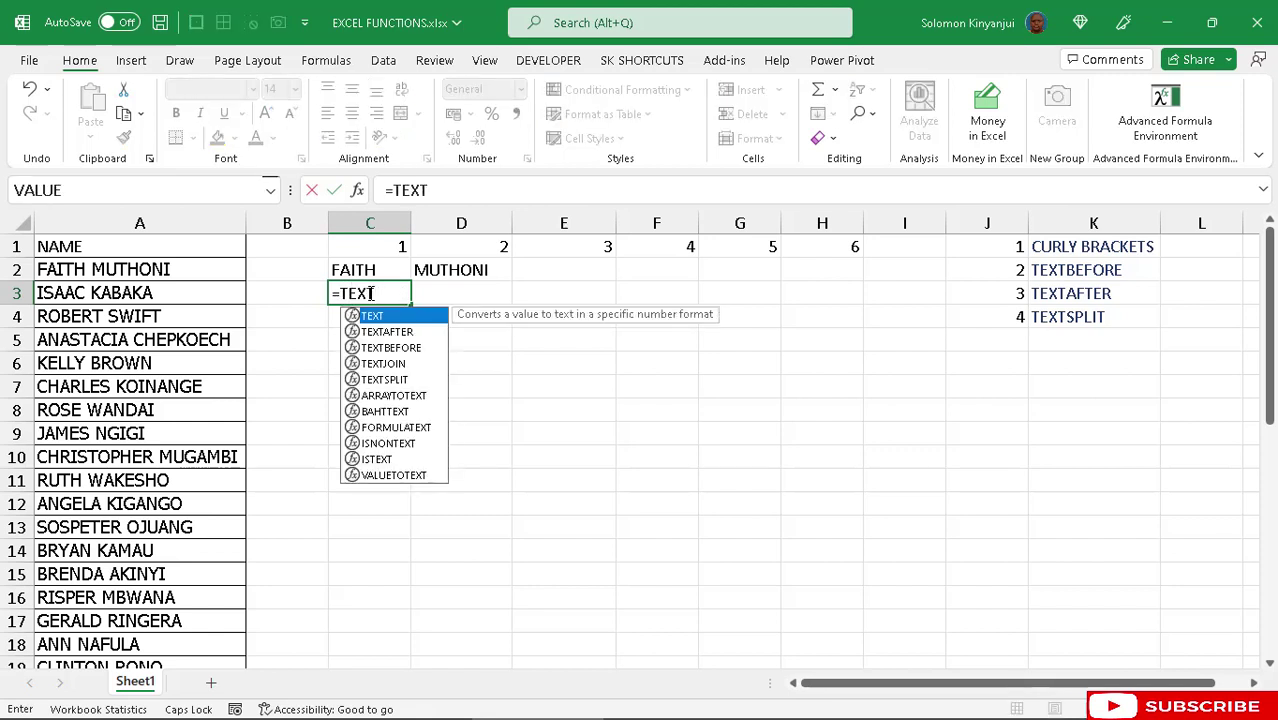
text(B)
key(Tab)
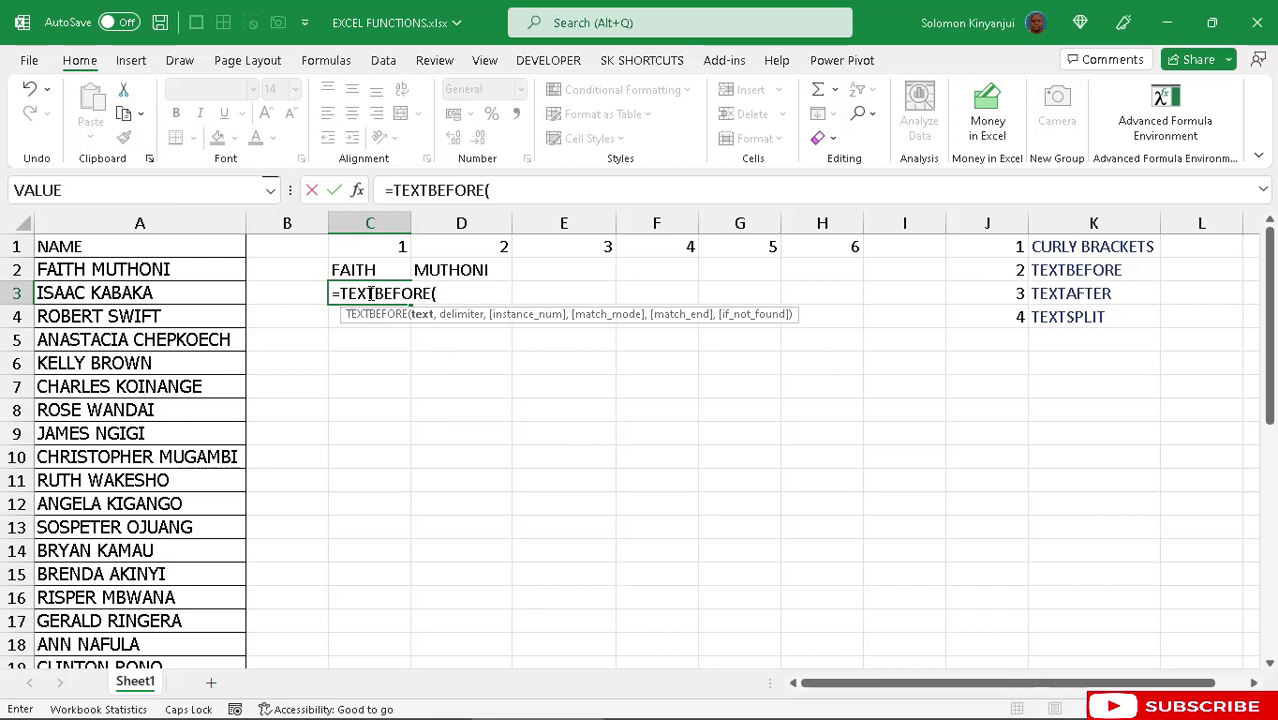
click(153, 293)
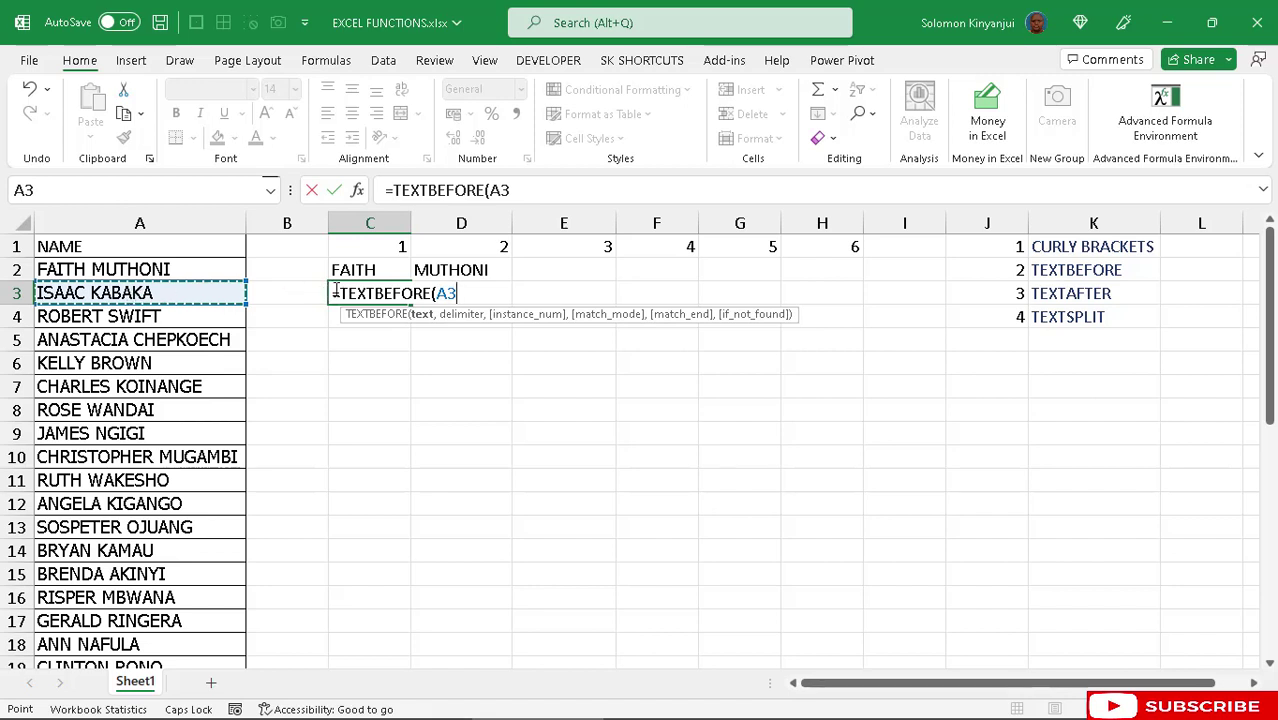
text(,)
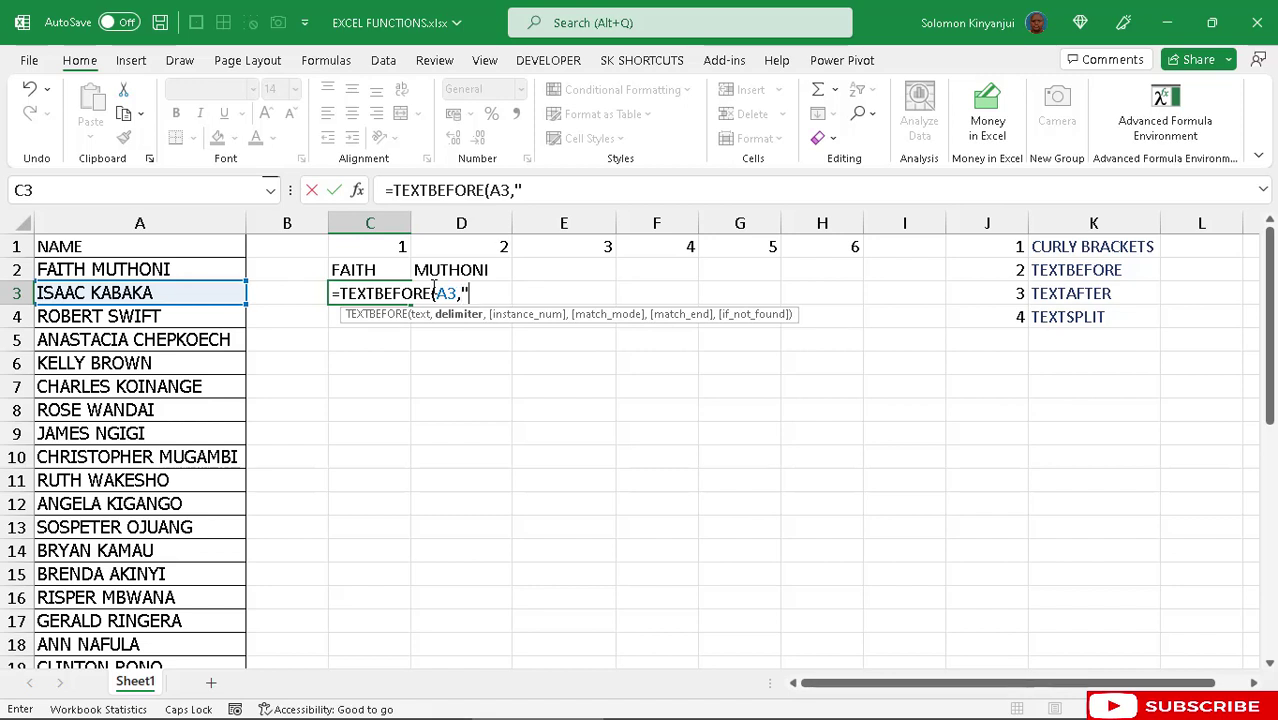
text(" "))
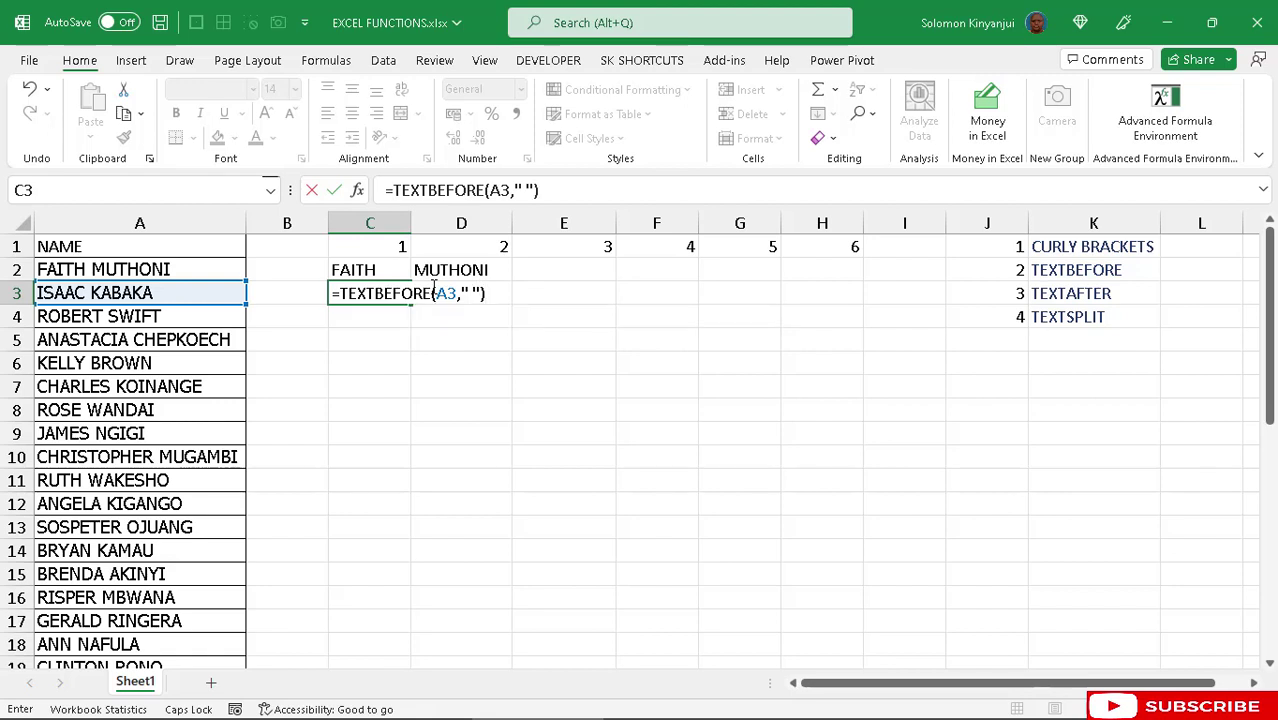
key(Return)
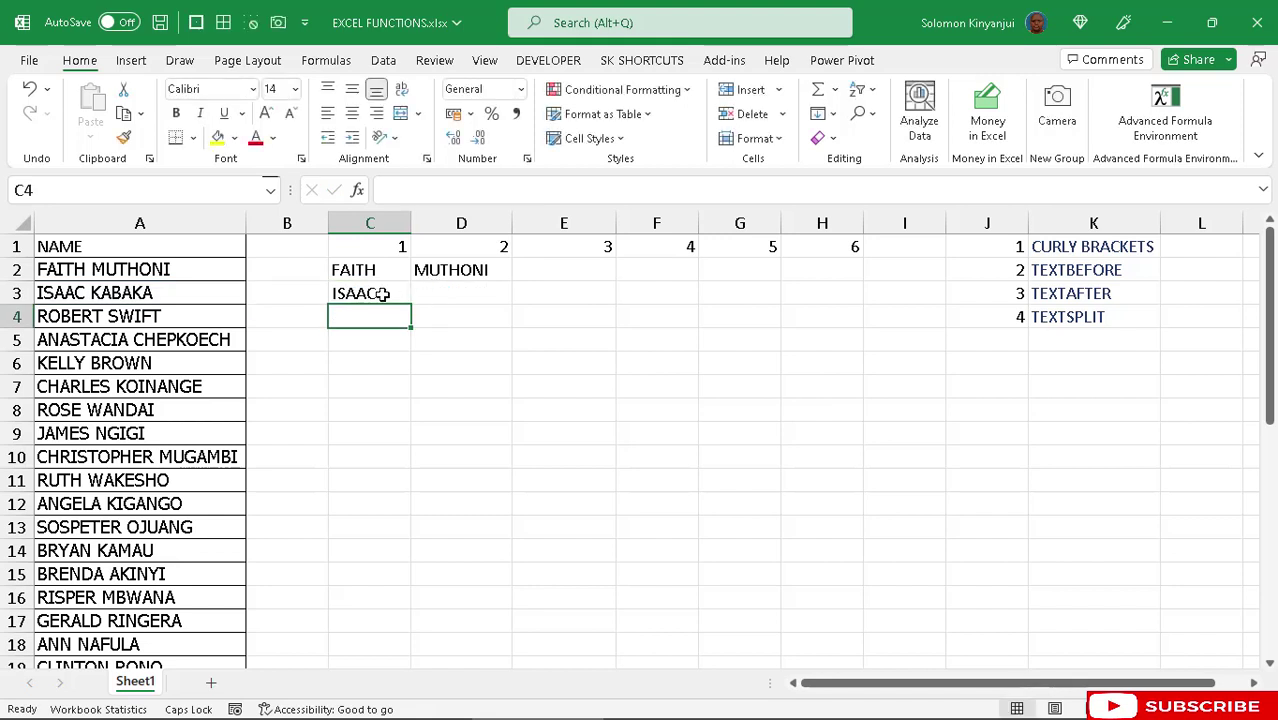
click(383, 293)
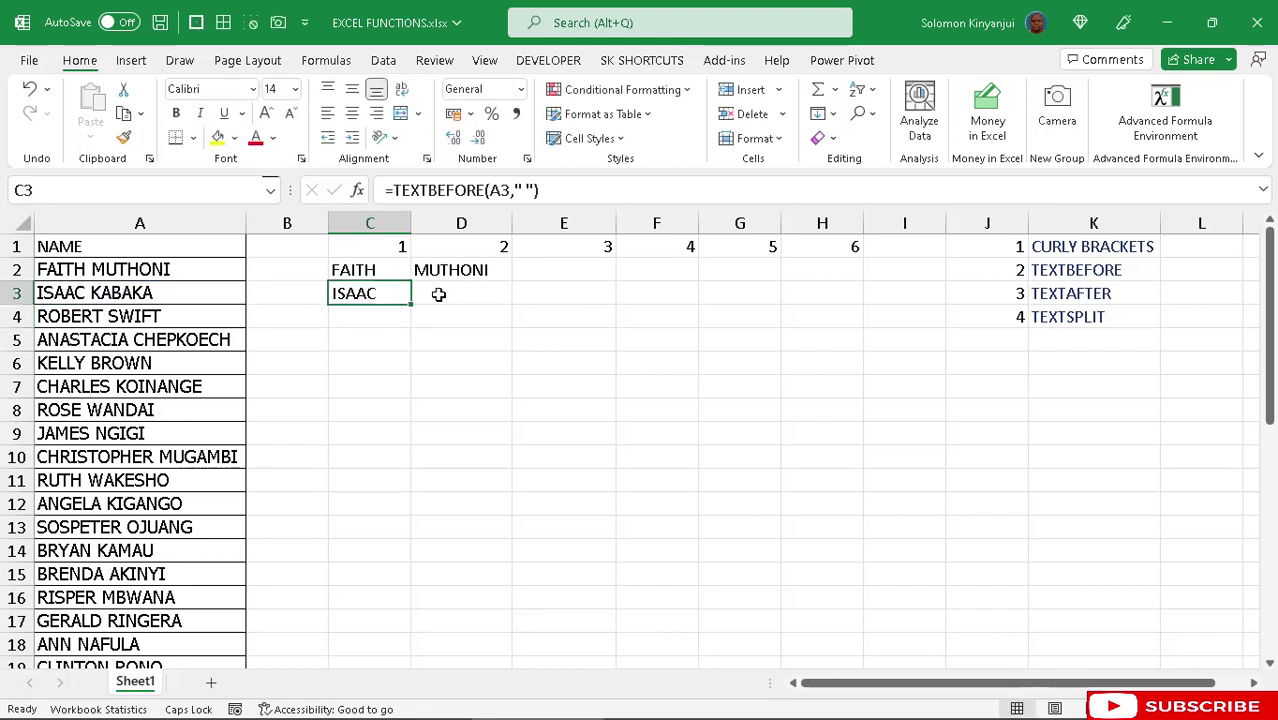
click(438, 294)
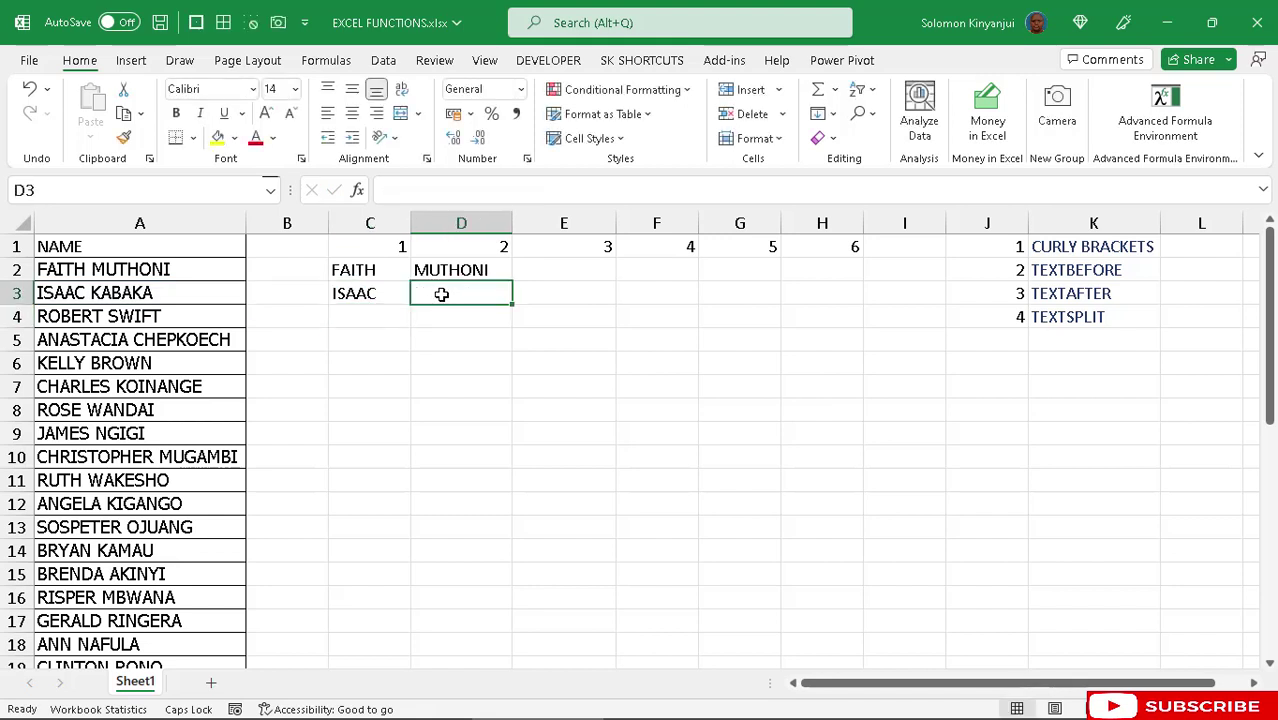
- Enter a TEXTAFTER formula in D3 taking A3 with a space delimiter
click(1071, 292)
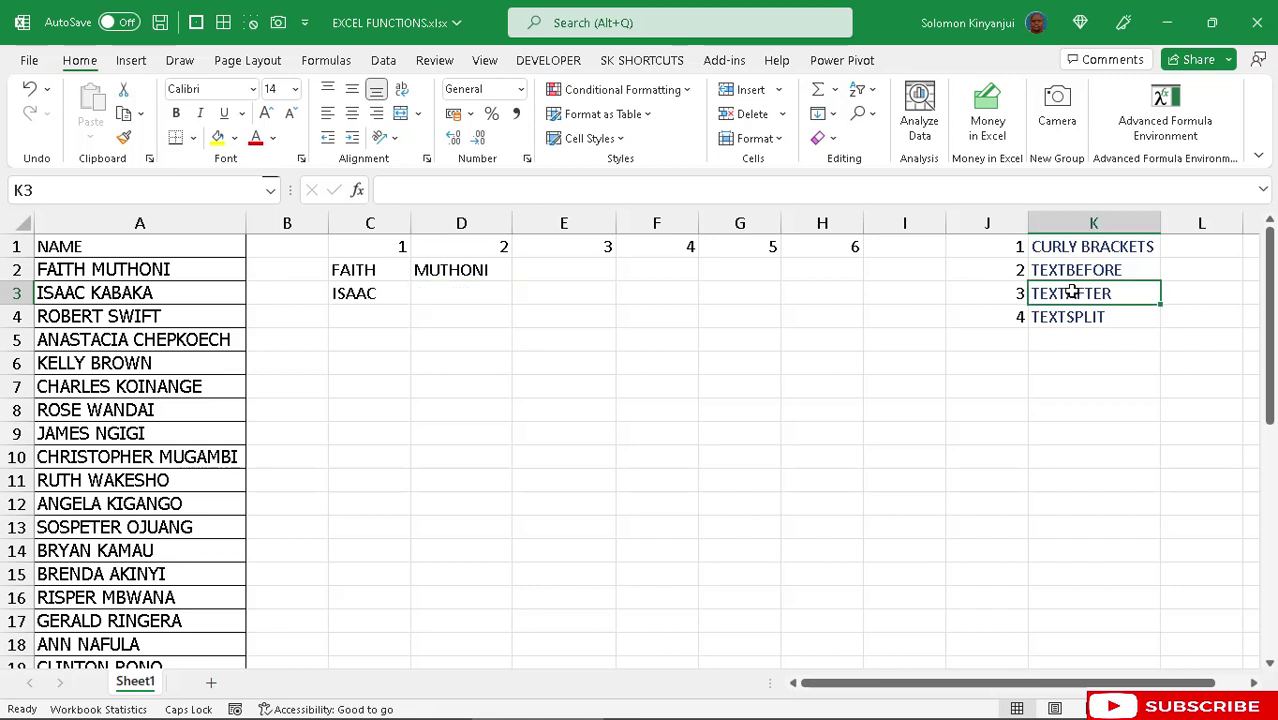
click(440, 289)
text(=)
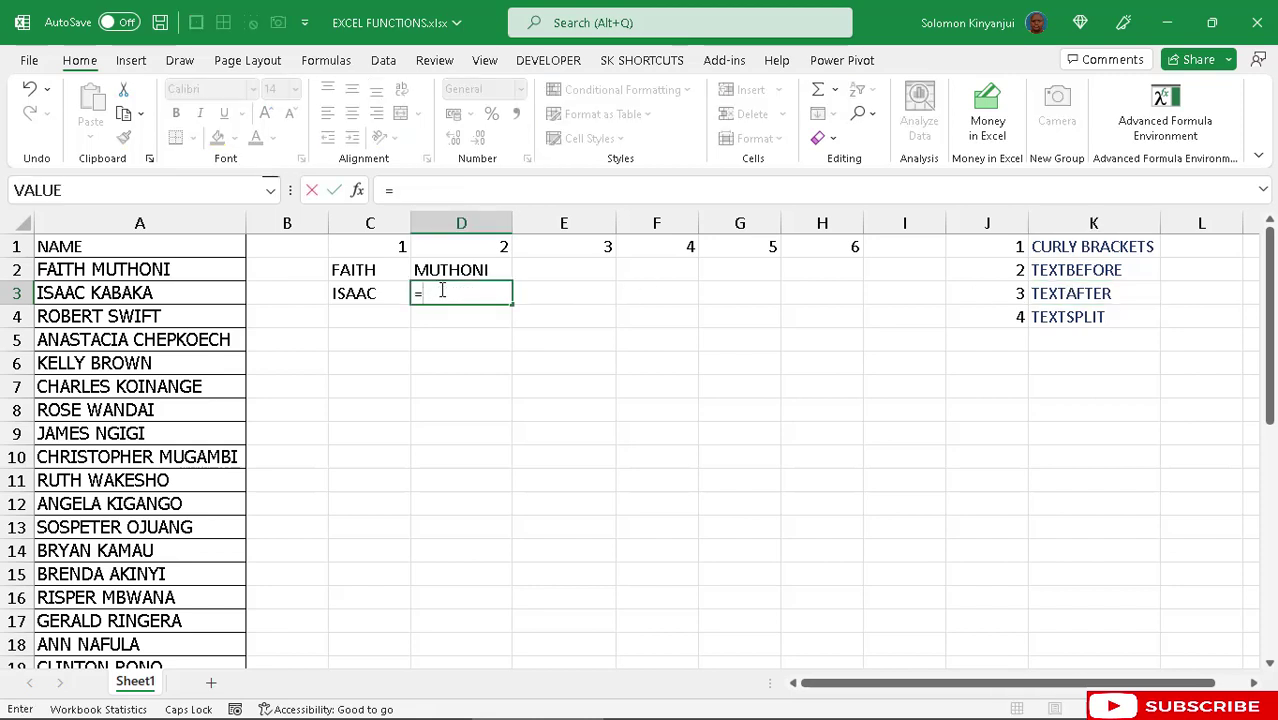
text(TEX)
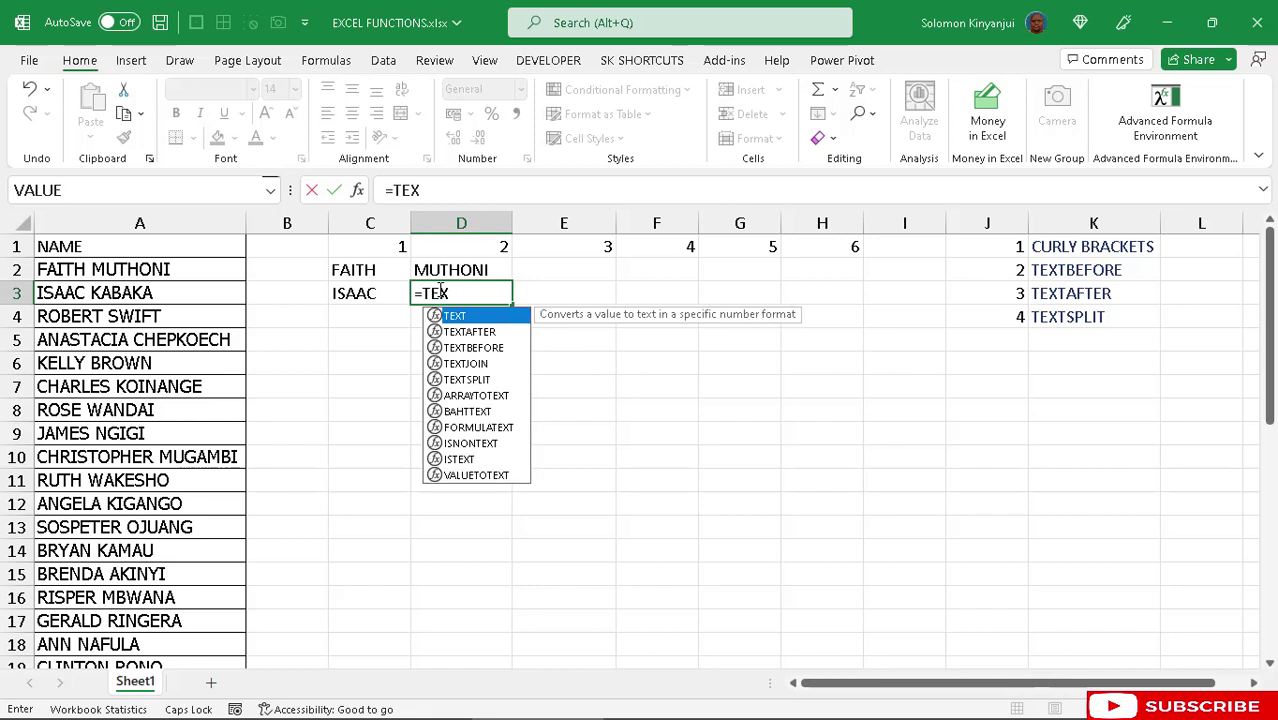
text(TA)
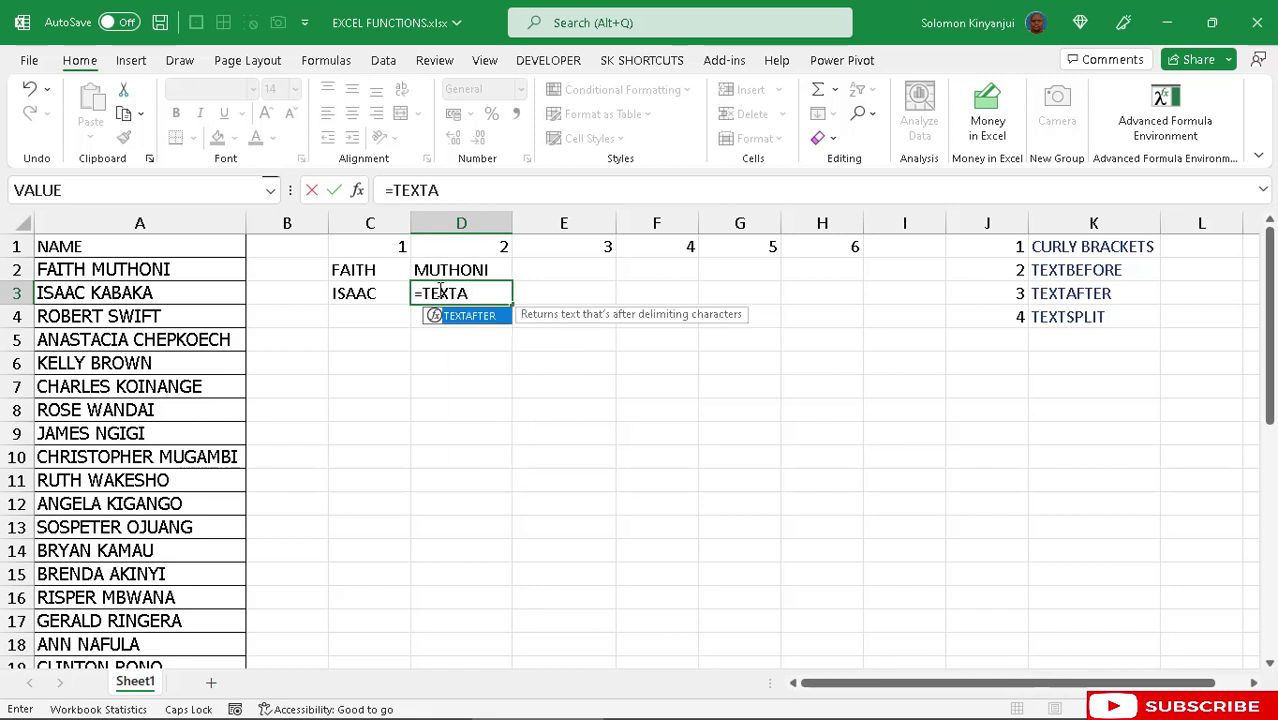
key(Tab)
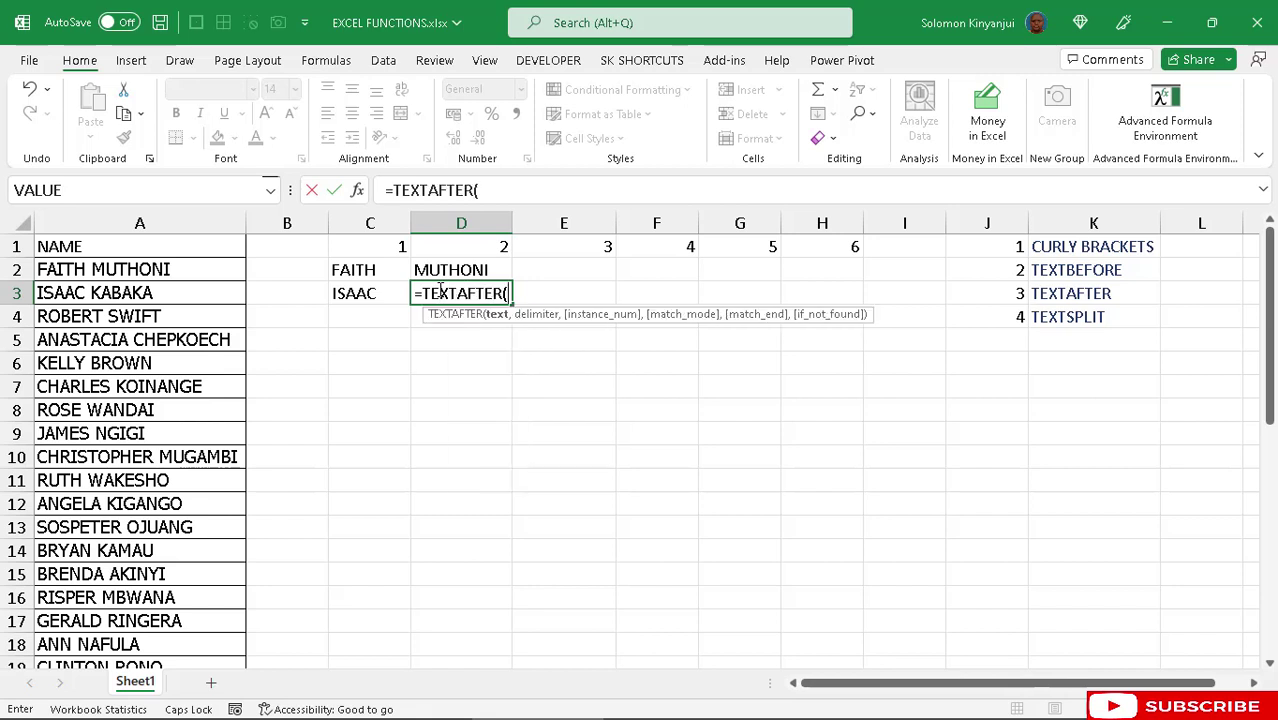
click(122, 292)
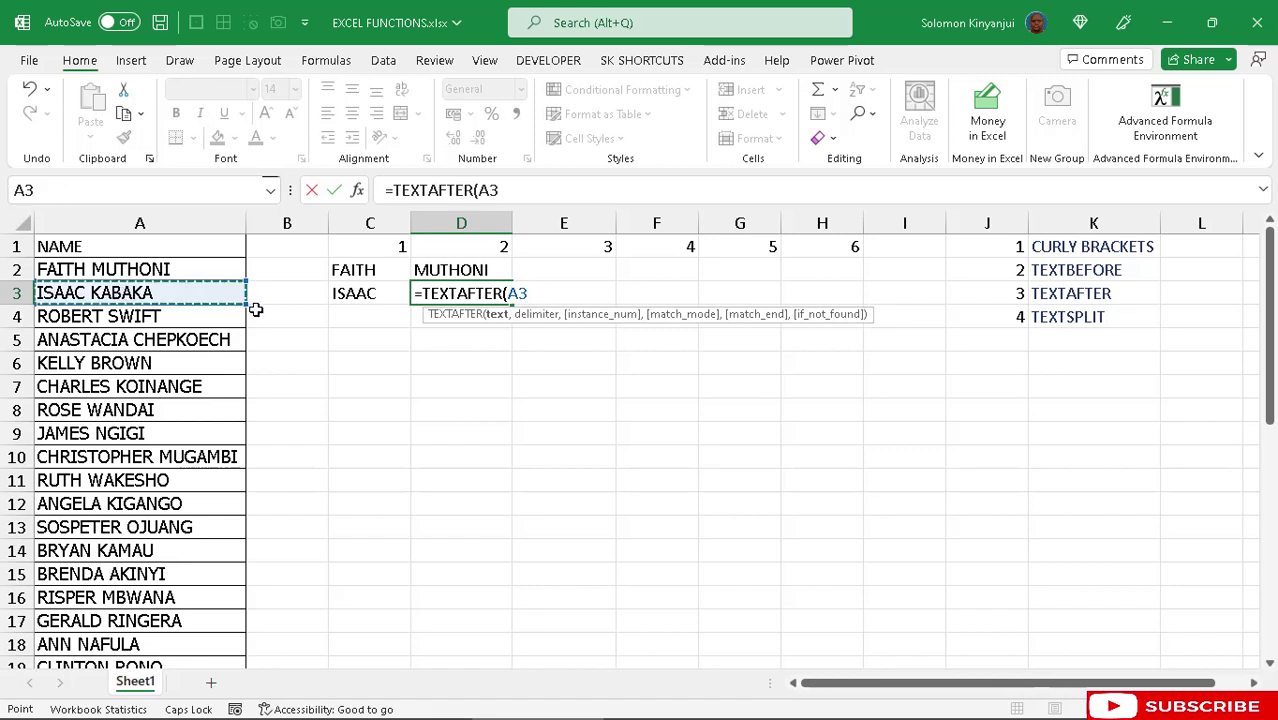
text(,)
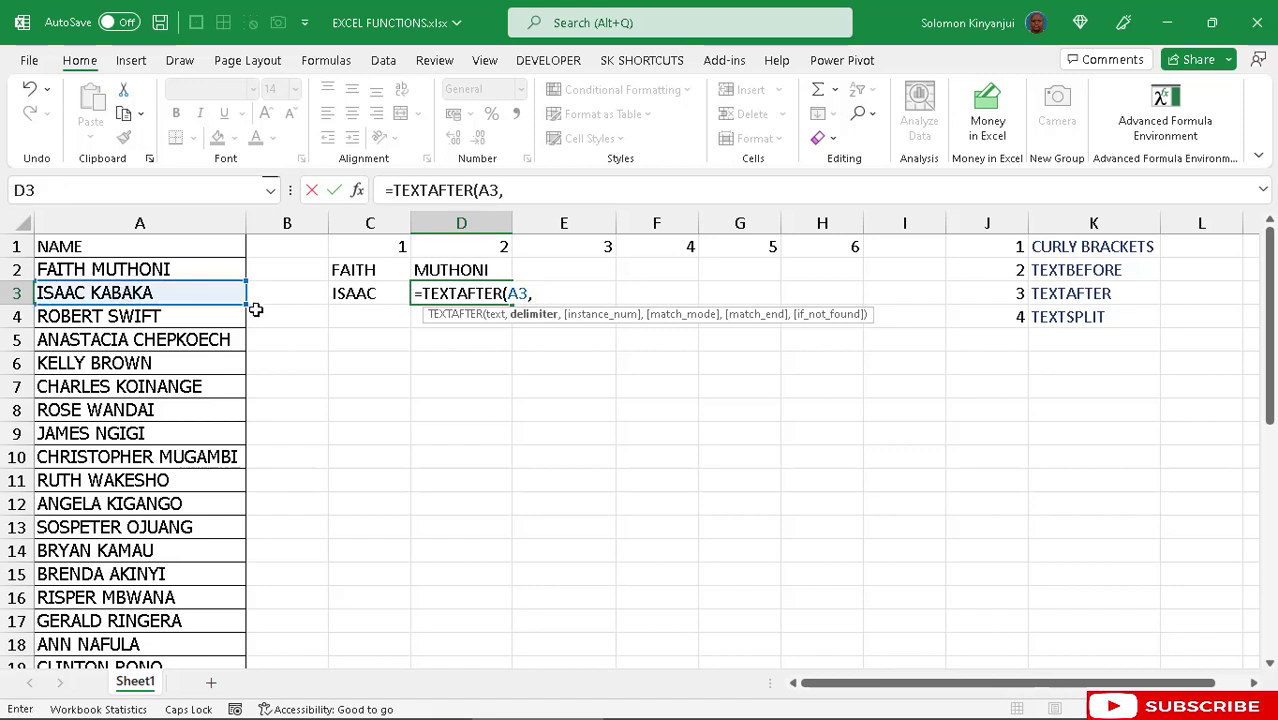
text( " "))
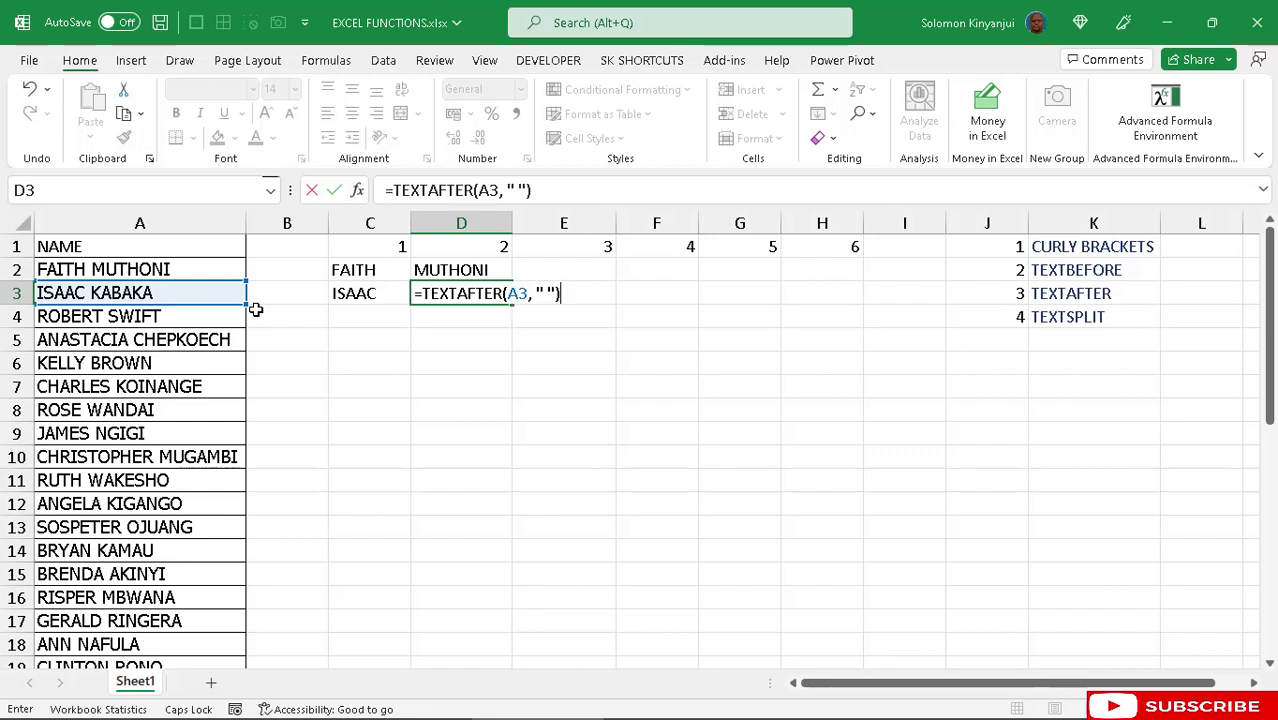
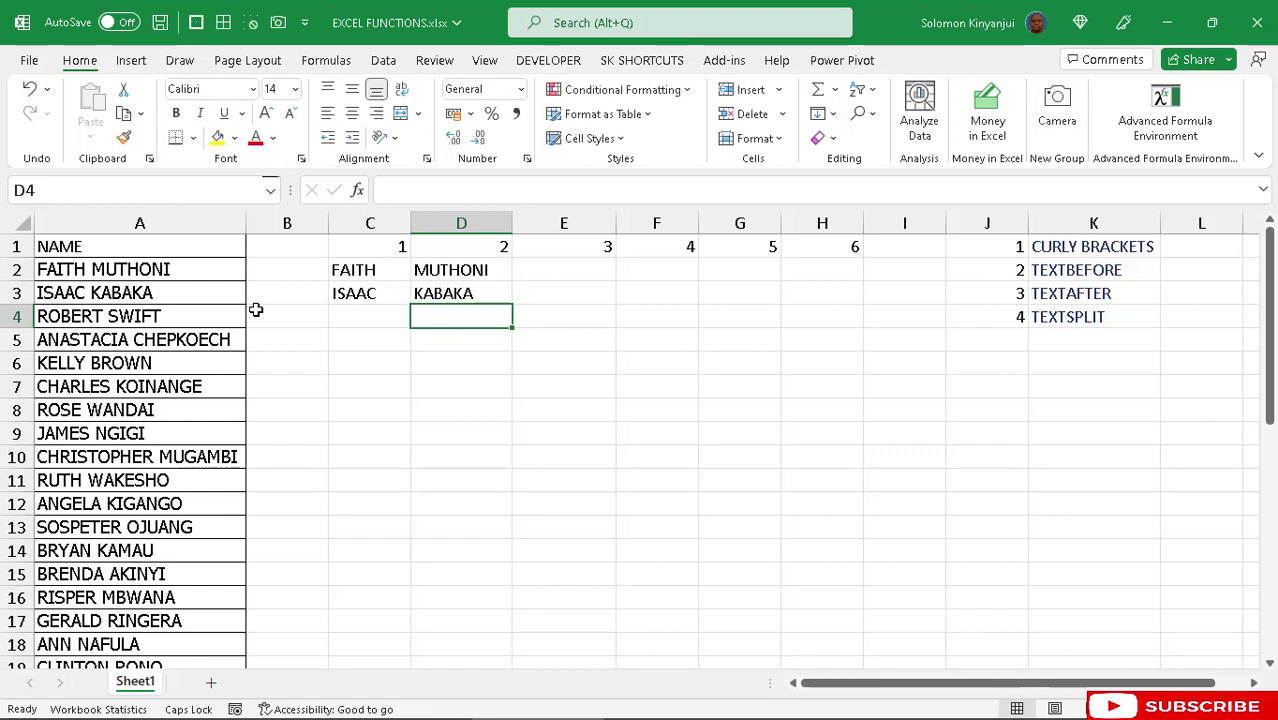
- Review the TEXTBEFORE/TEXTAFTER examples giving ISAAC and KABAKA, and mark the topics already covered
click(145, 292)
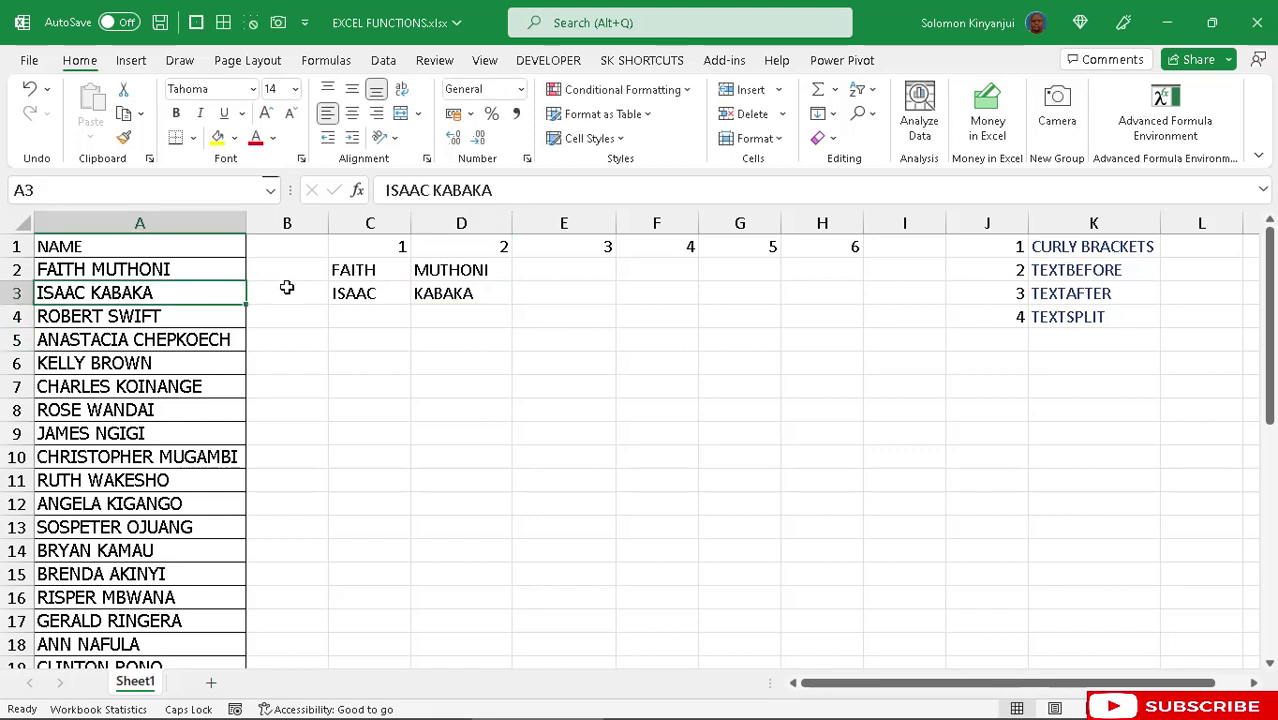
click(375, 313)
click(385, 293)
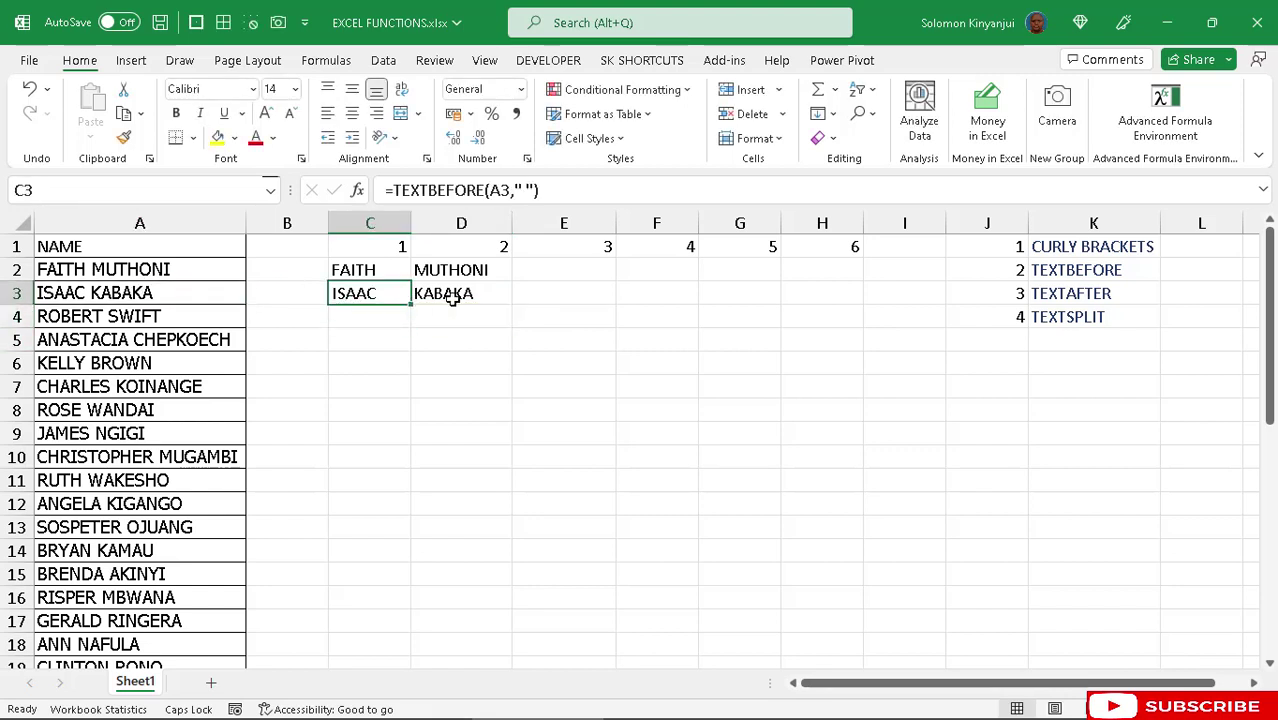
click(438, 296)
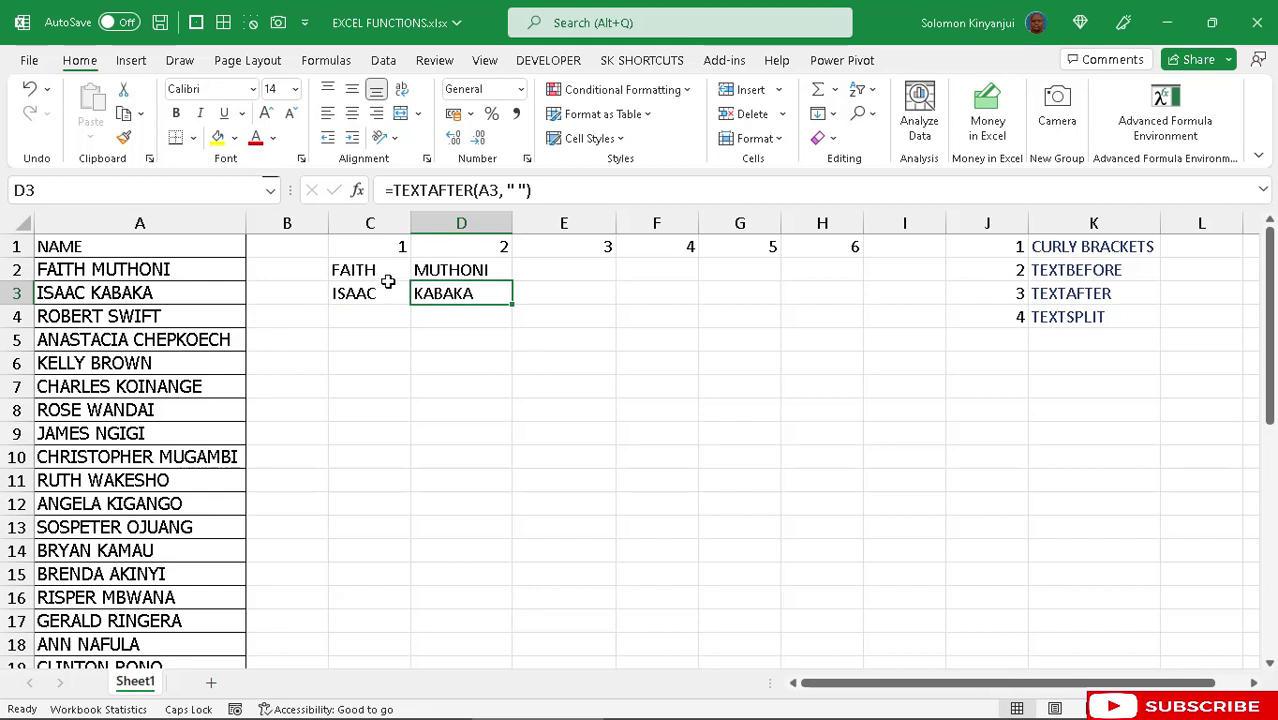
click(1074, 322)
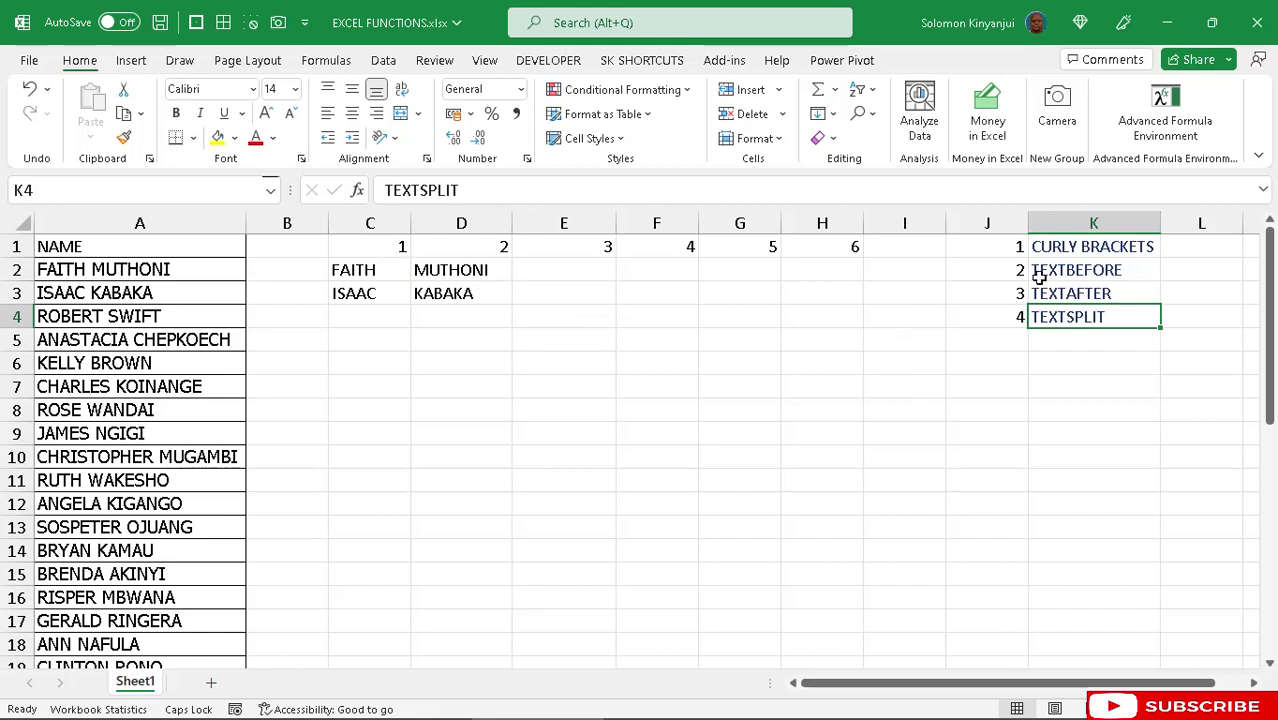
drag(1055, 246, 1050, 292)
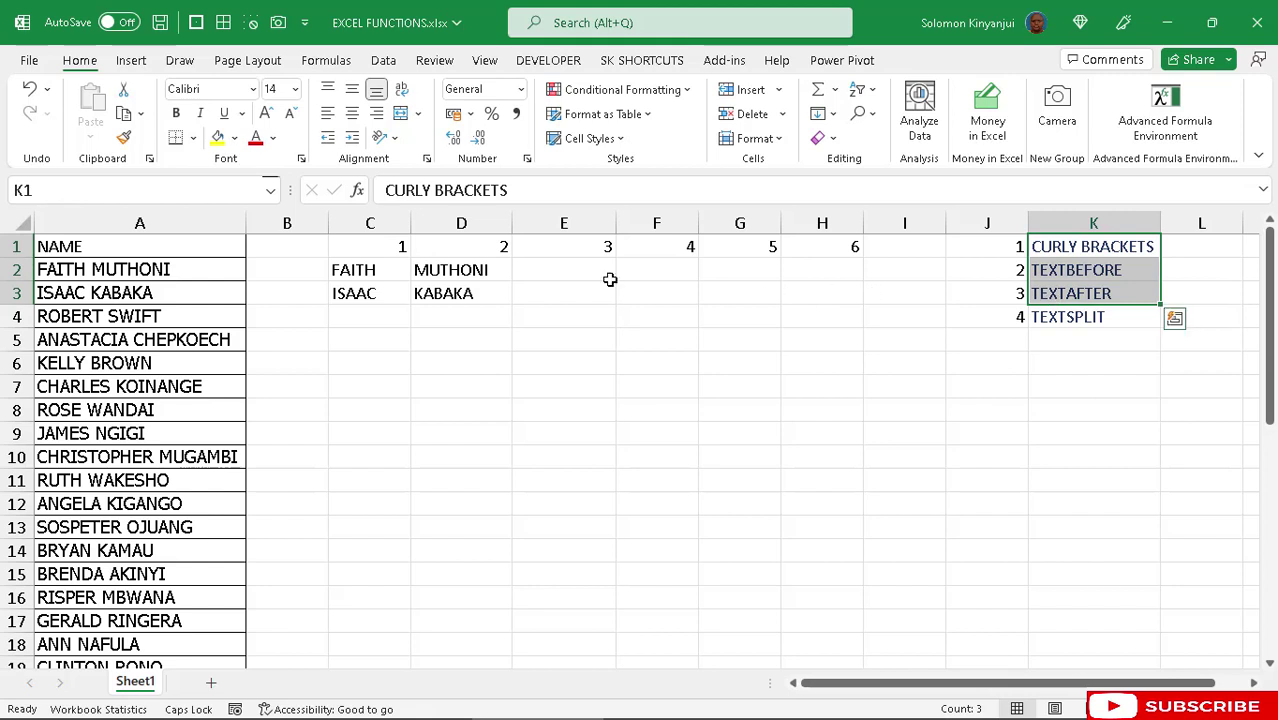
- Clear the old example block from C1:H3
drag(362, 246, 858, 288)
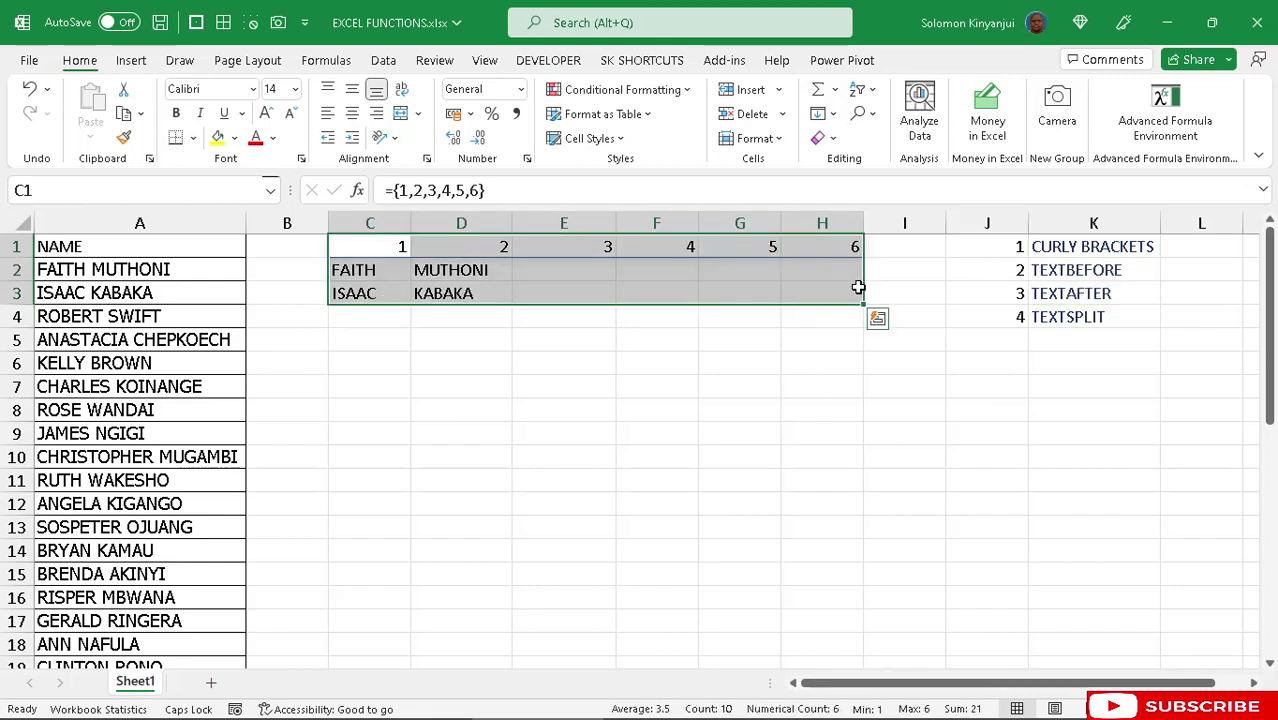
key(Delete)
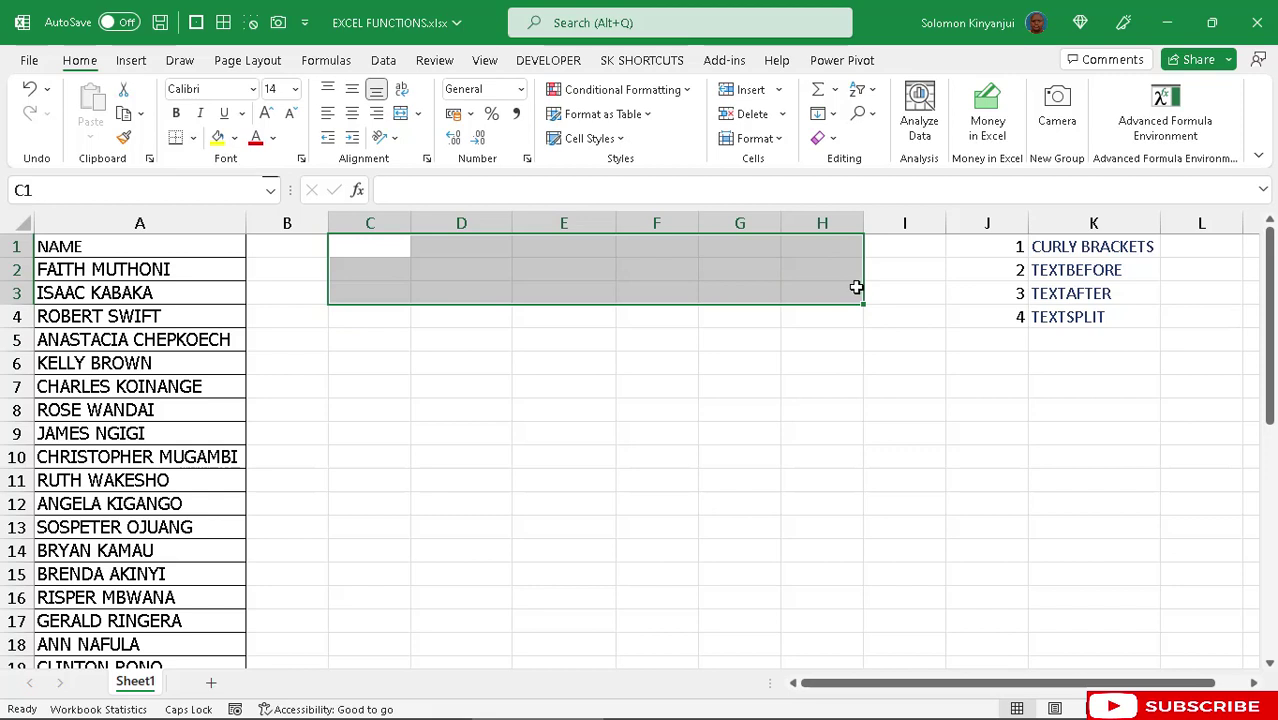
click(371, 240)
- Enter the headers 'FIRST NAME' in C1 and 'LAST NAME' in D1
text(FIRST)
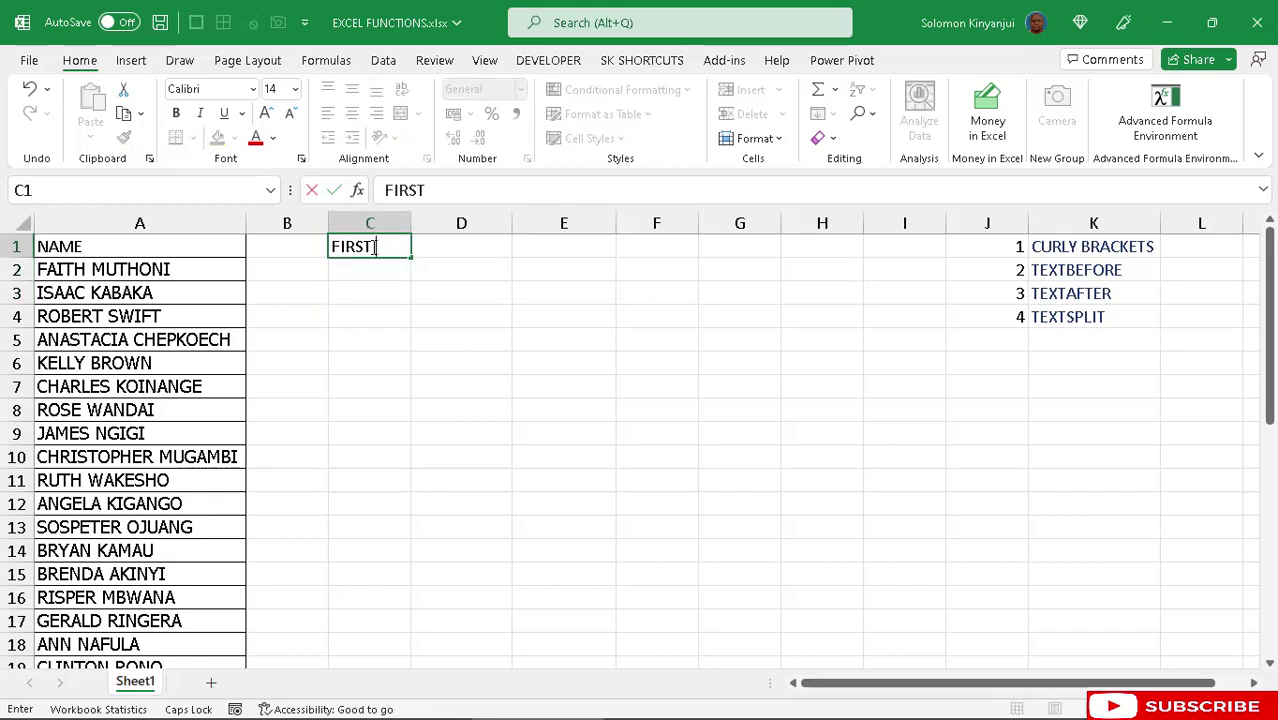
click(444, 247)
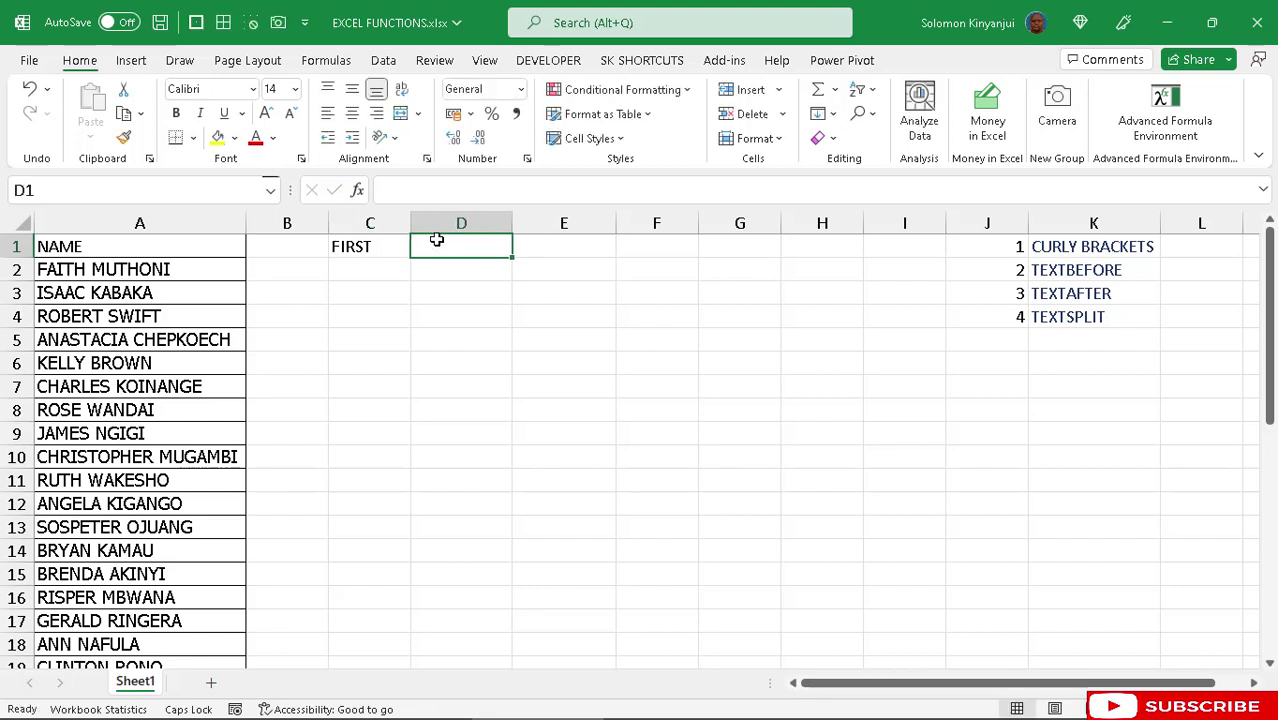
text(NAME)
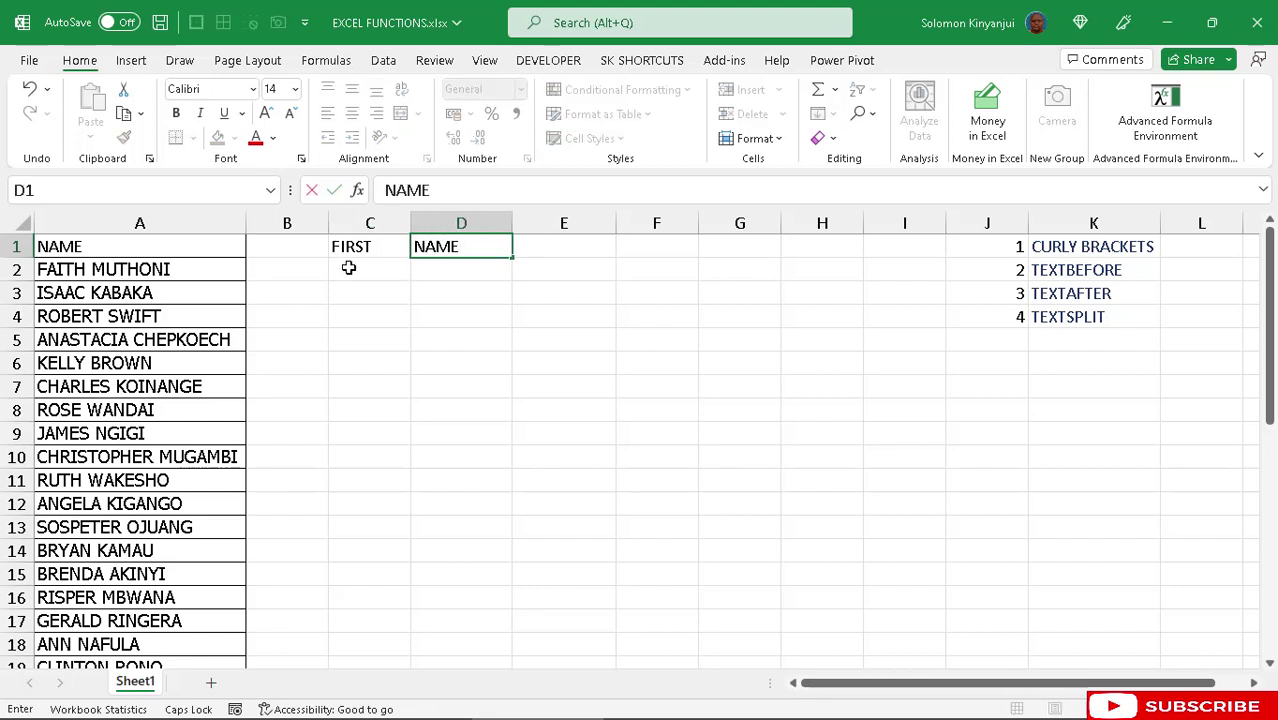
click(380, 246)
double_click(380, 246)
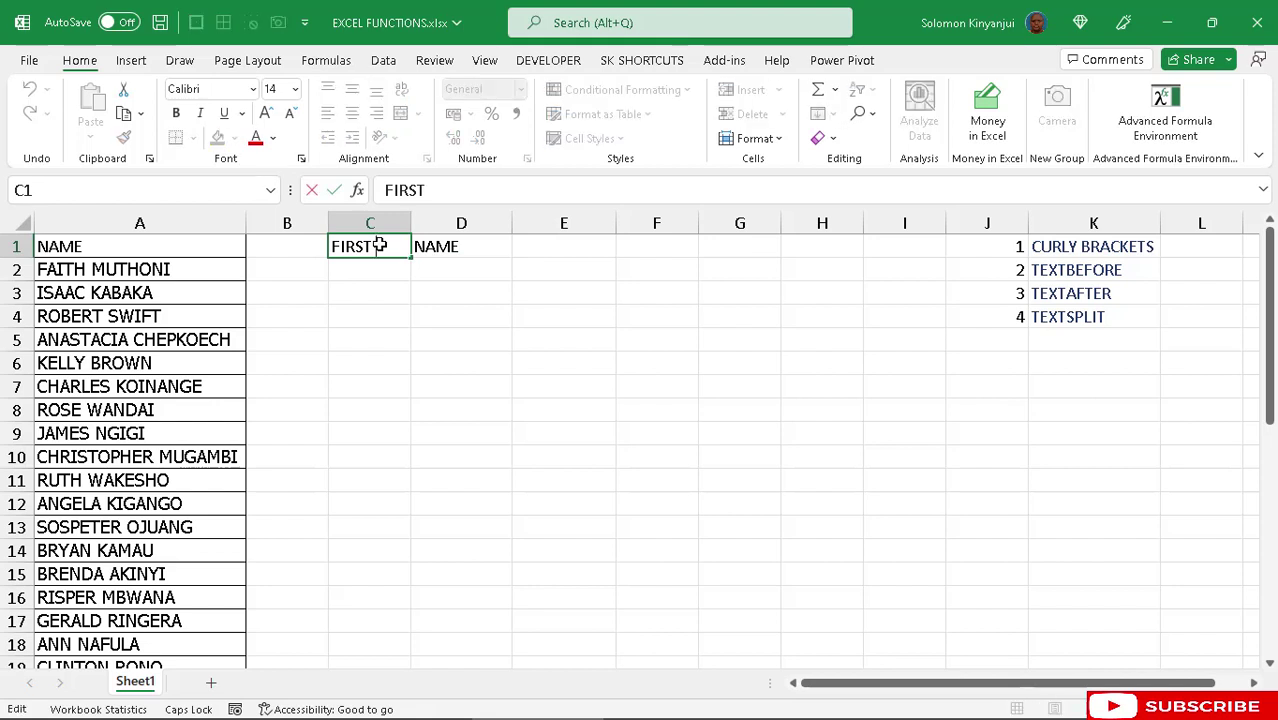
text(NAME)
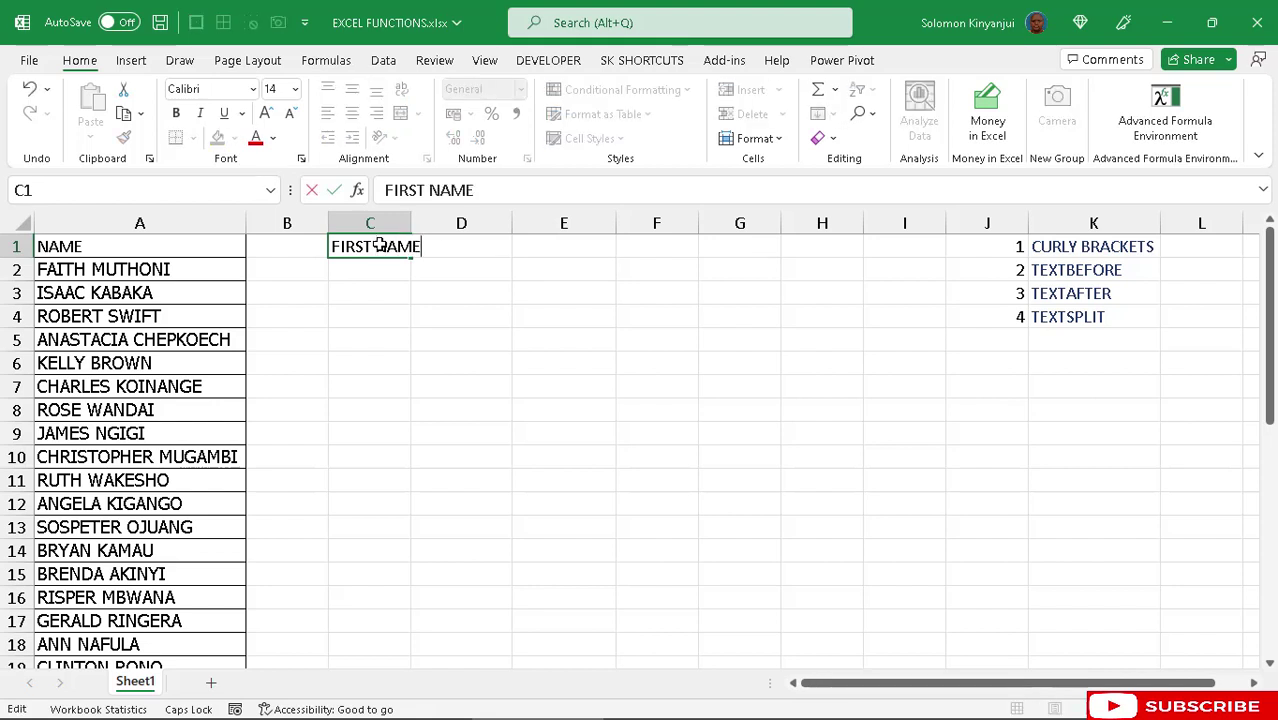
click(402, 322)
click(424, 246)
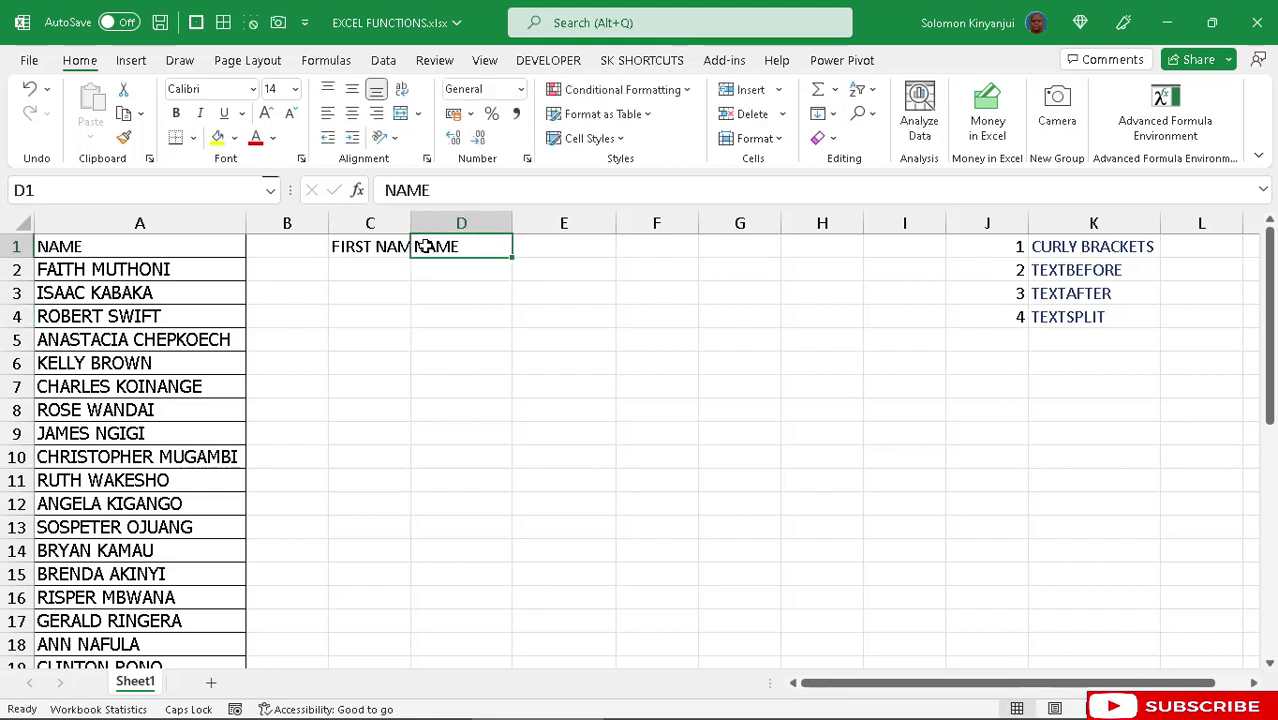
click(383, 190)
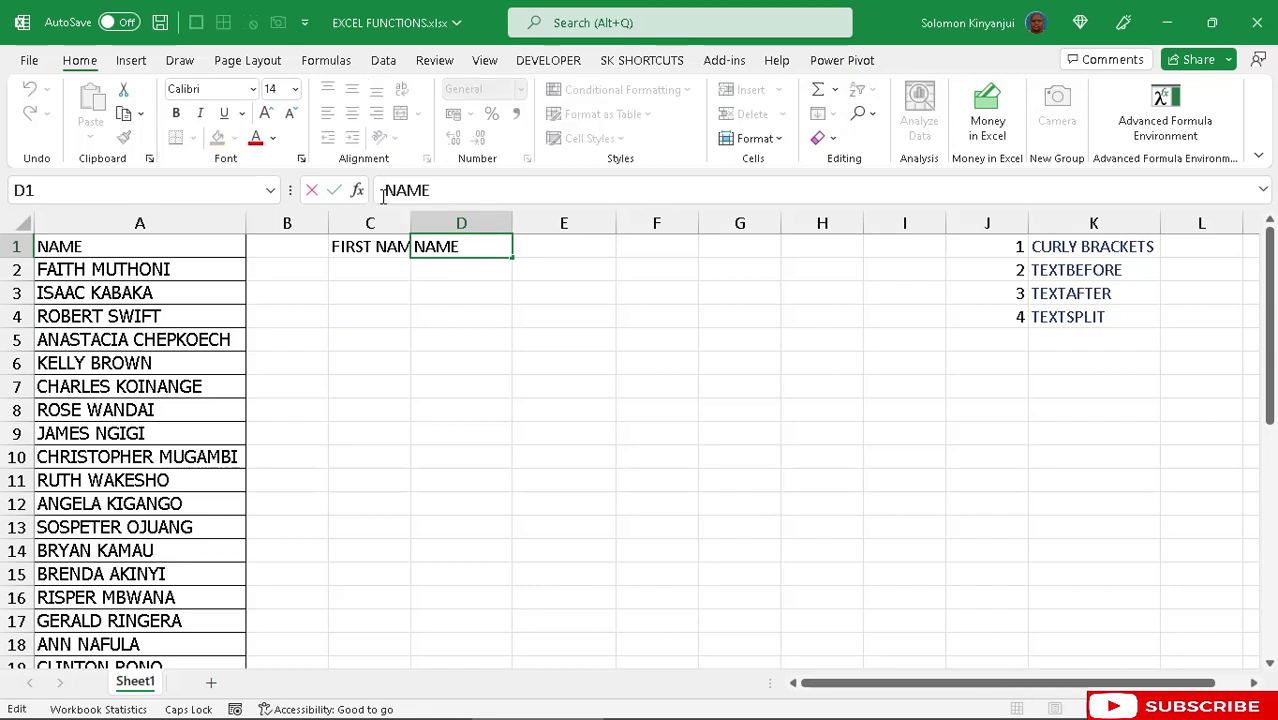
text(LAST)
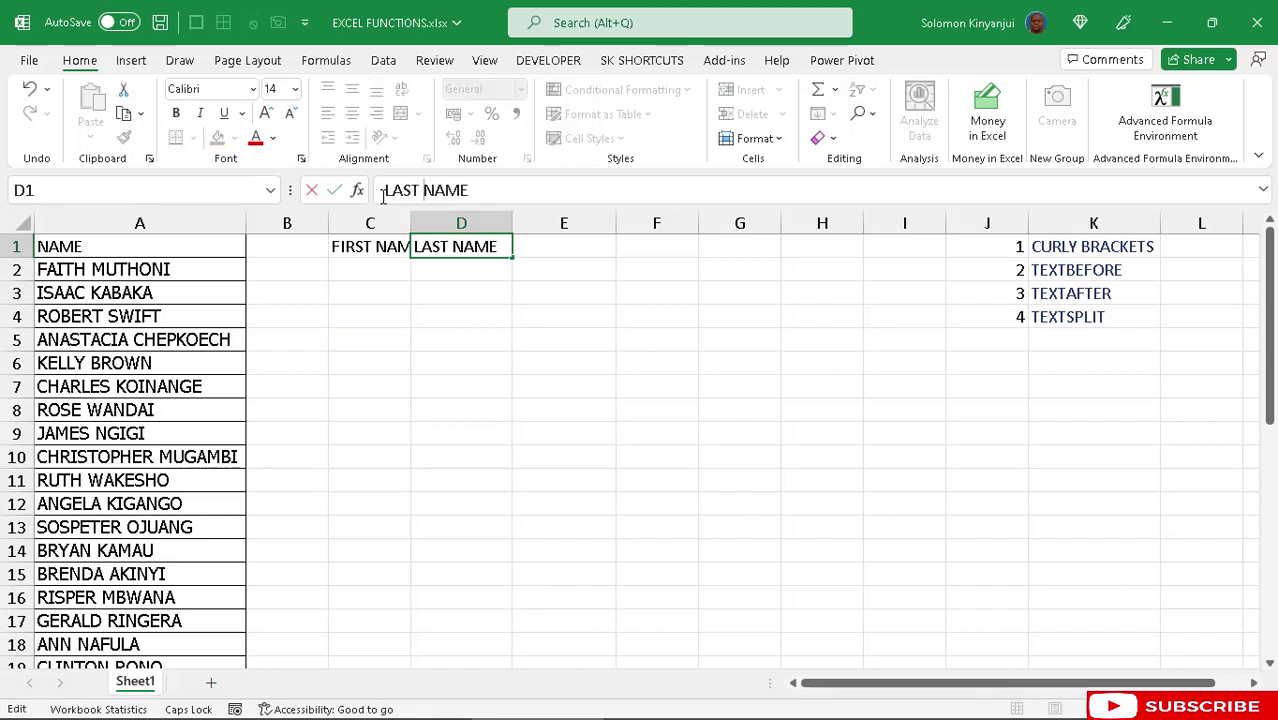
click(390, 283)
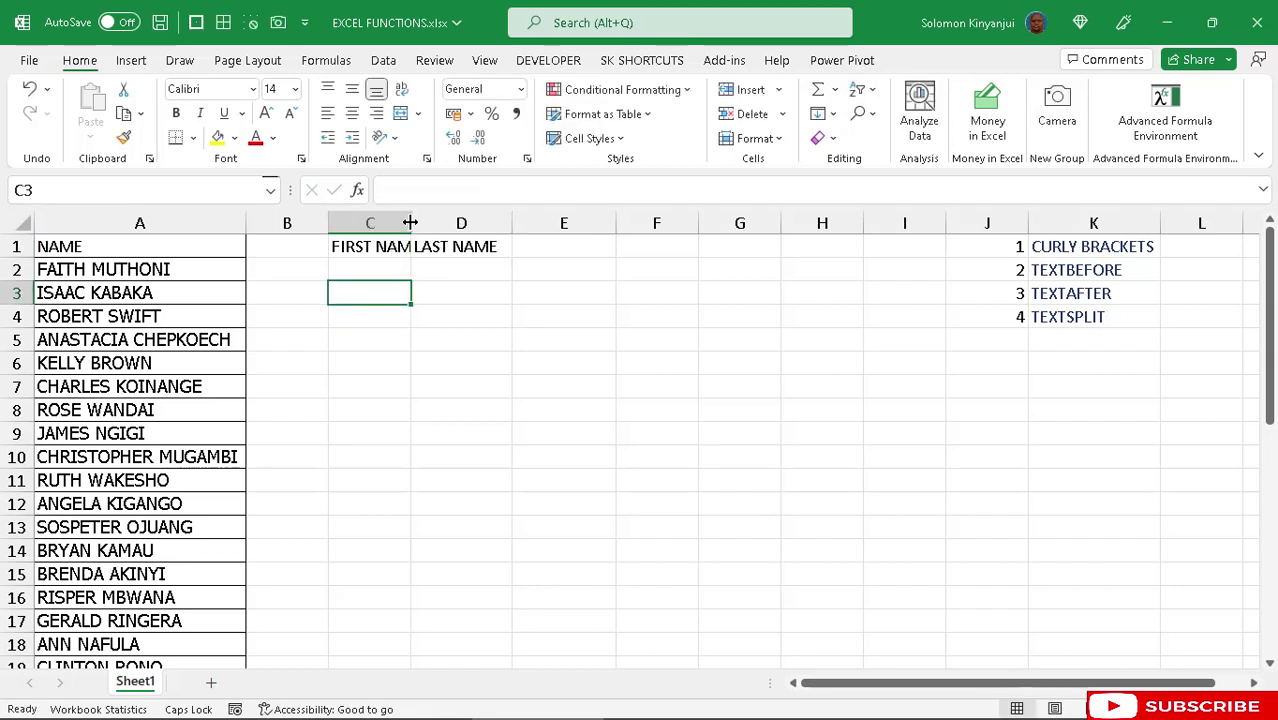
- Widen columns C and D to fit their headers
drag(410, 222, 429, 222)
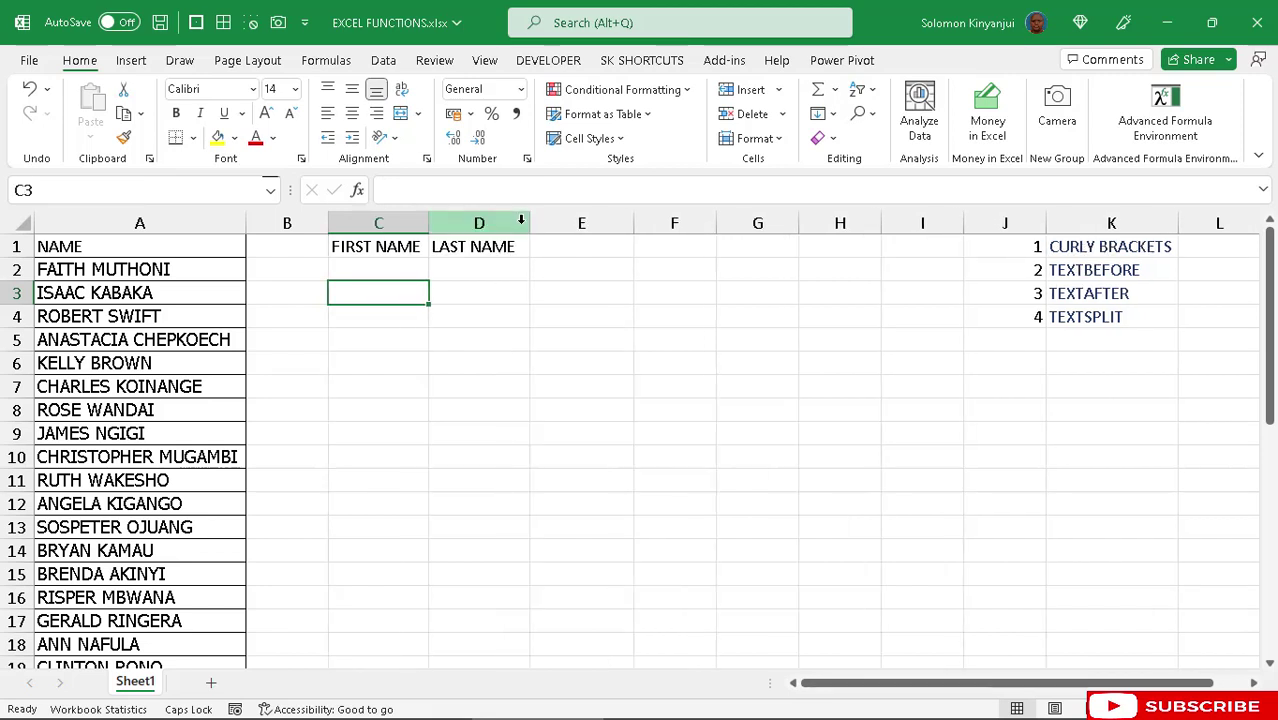
drag(524, 222, 529, 222)
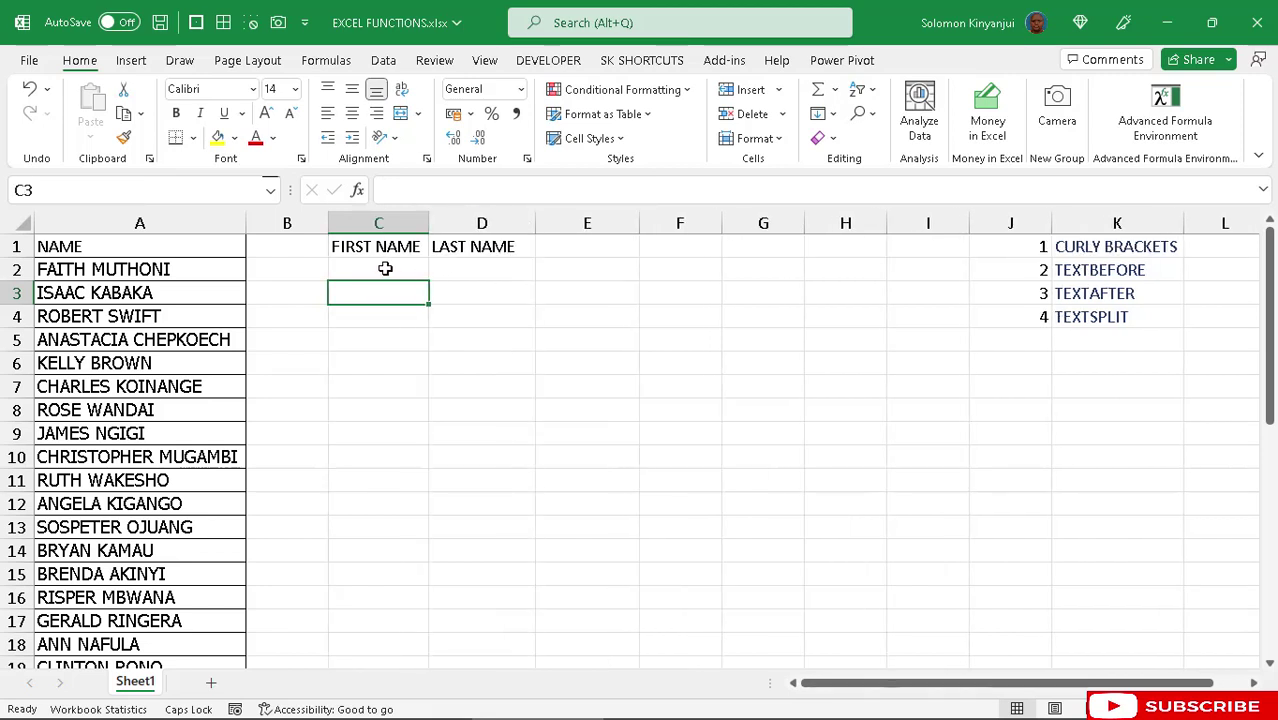
click(385, 268)
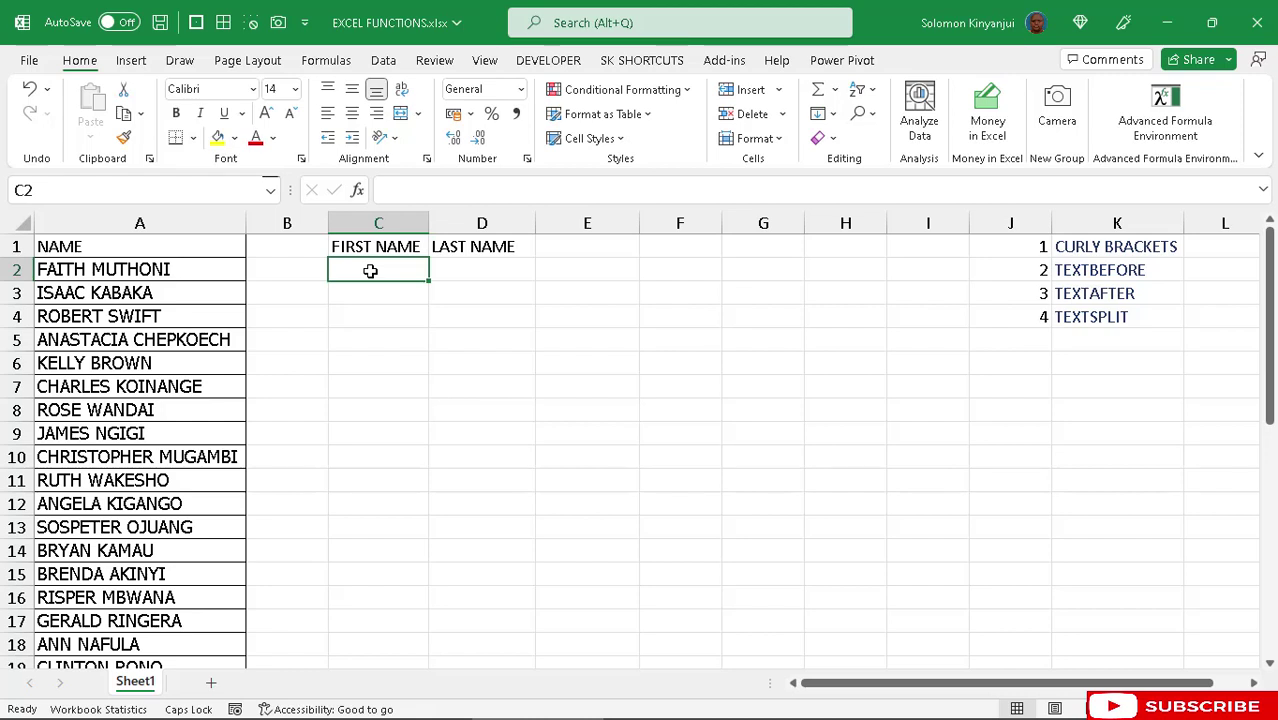
- Enter =TEXTSPLIT(A2," ") in C2, spilling FAITH and MUTHONI across C2:D2
text(=)
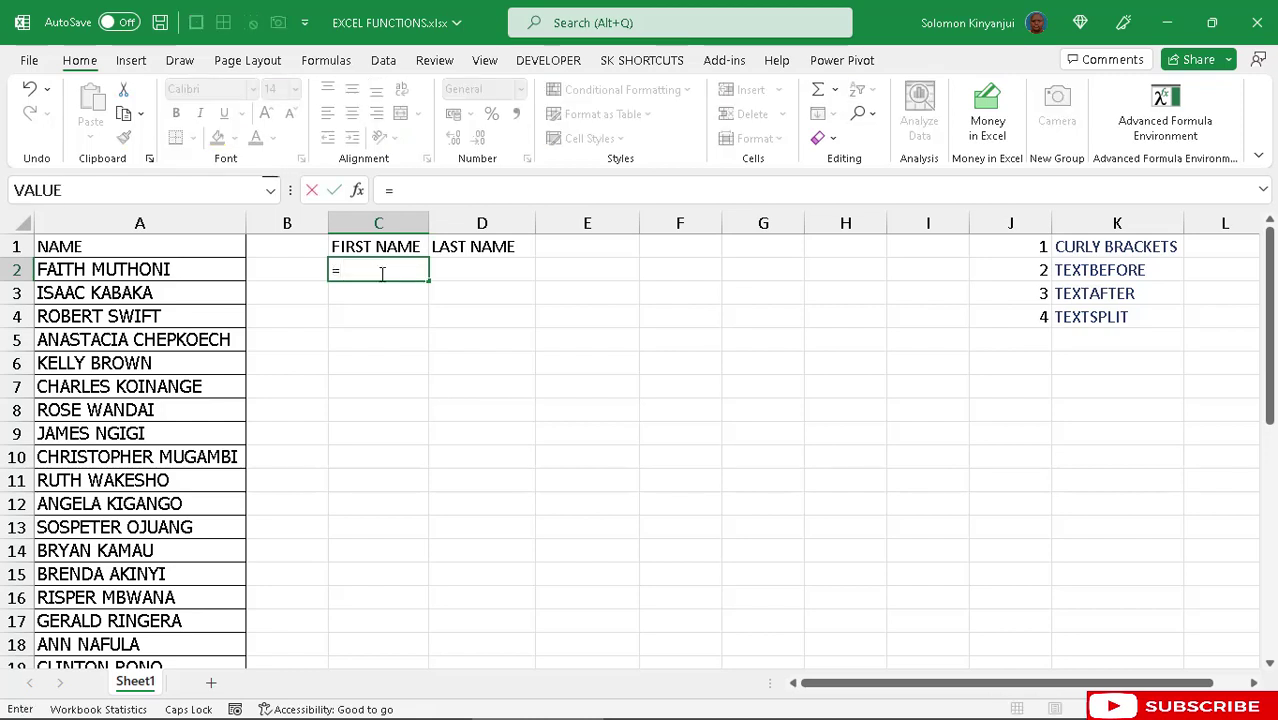
text(TEXTS)
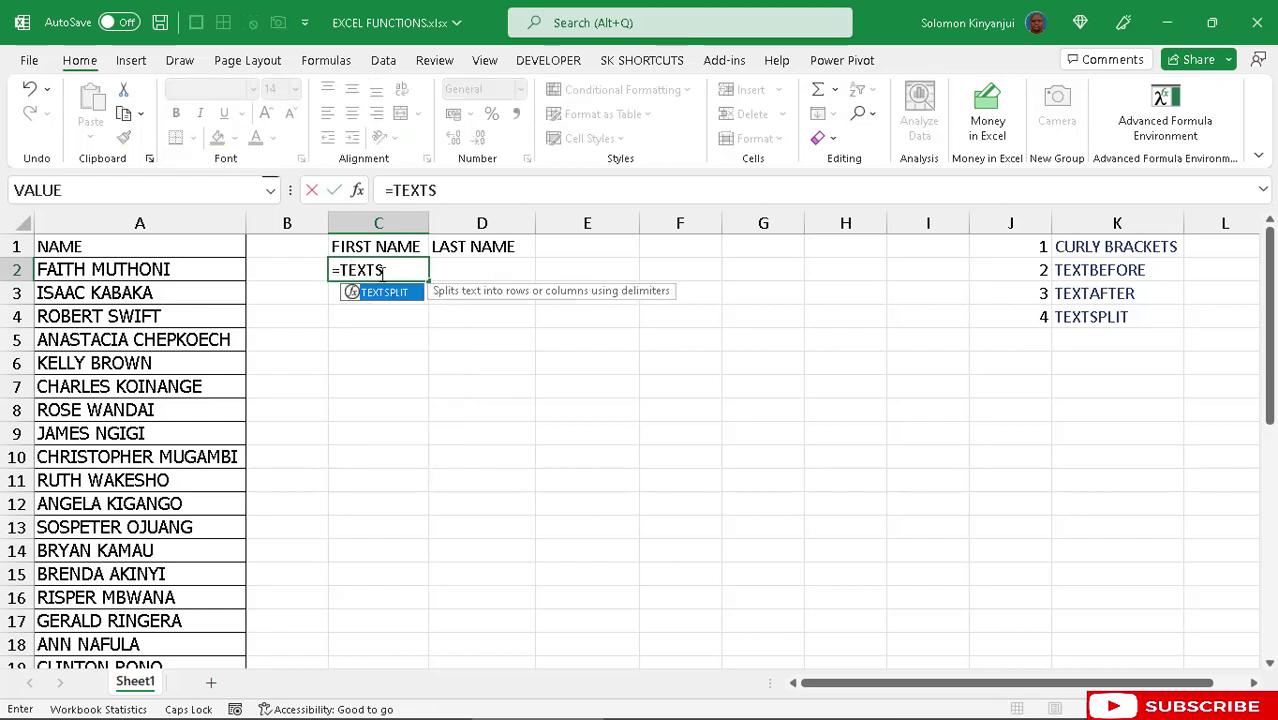
key(Tab)
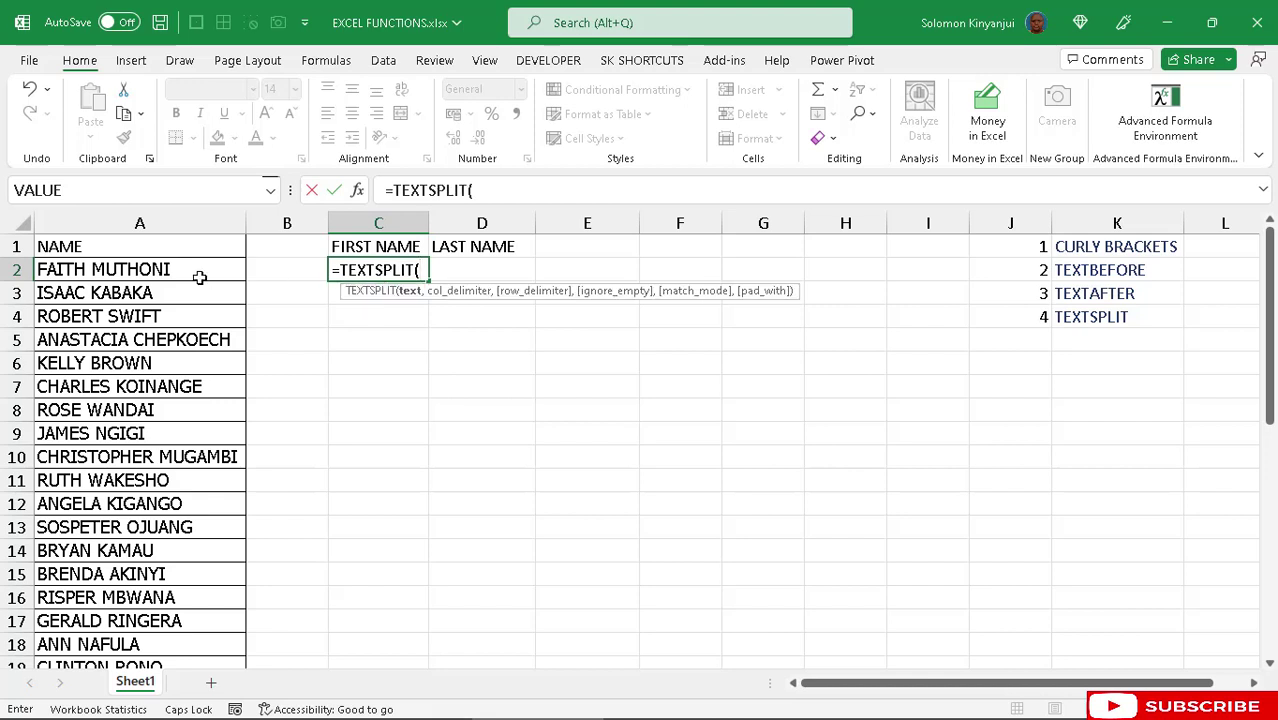
click(119, 269)
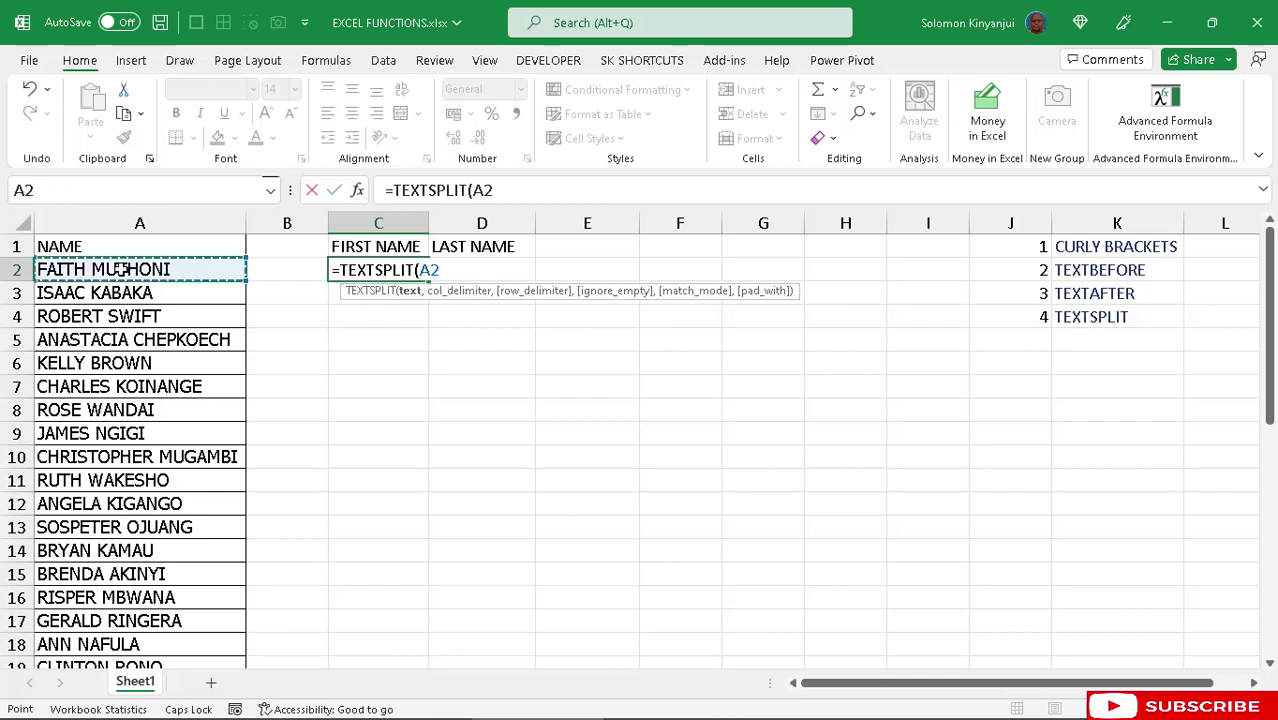
text(,)
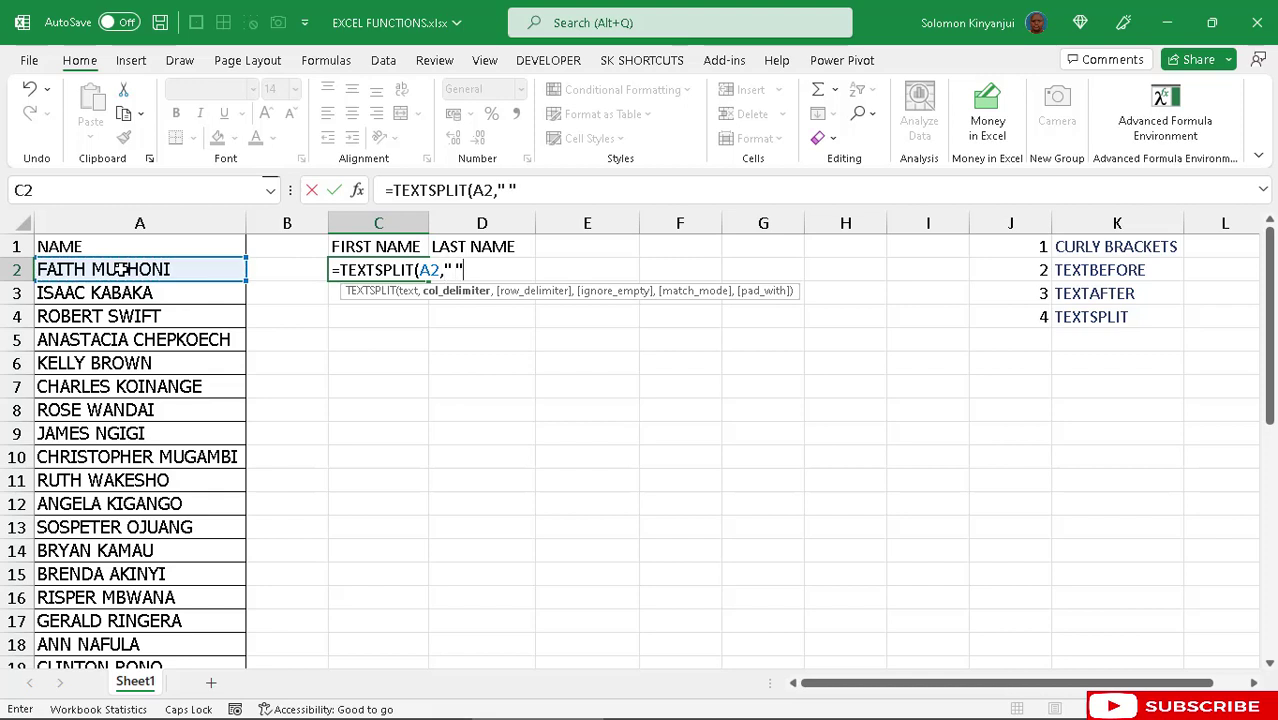
text(" "))
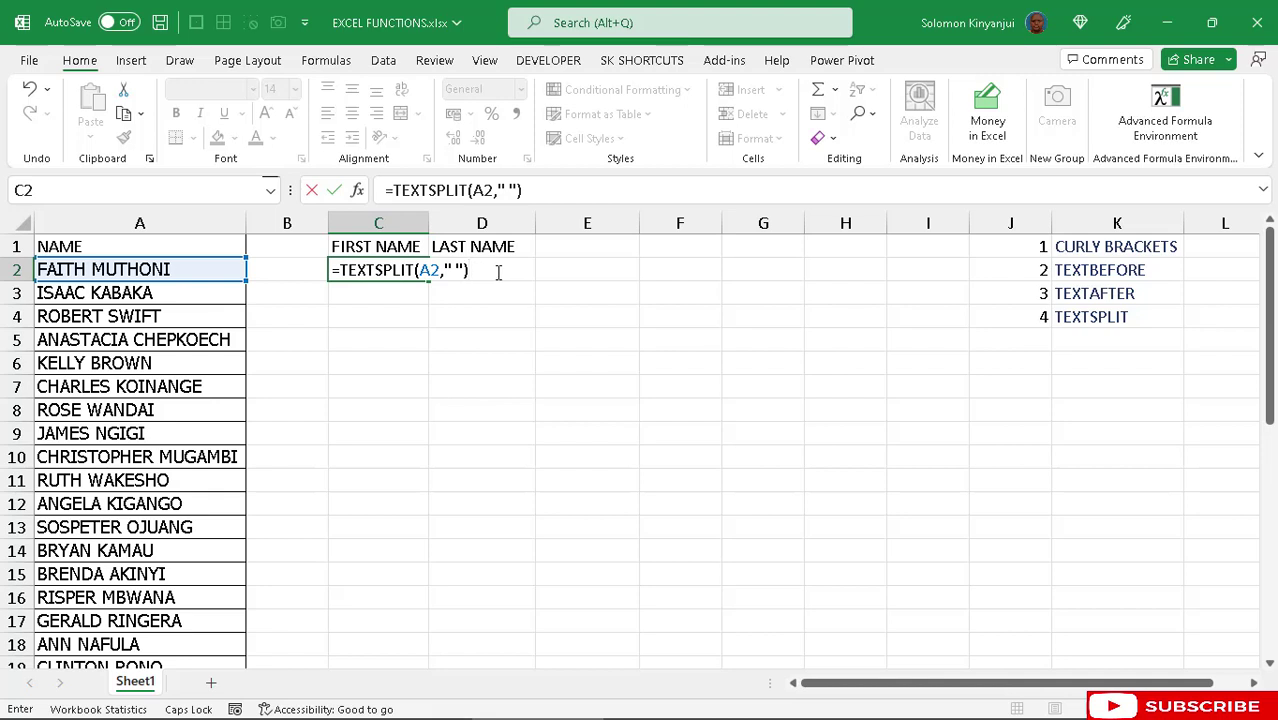
key(Return)
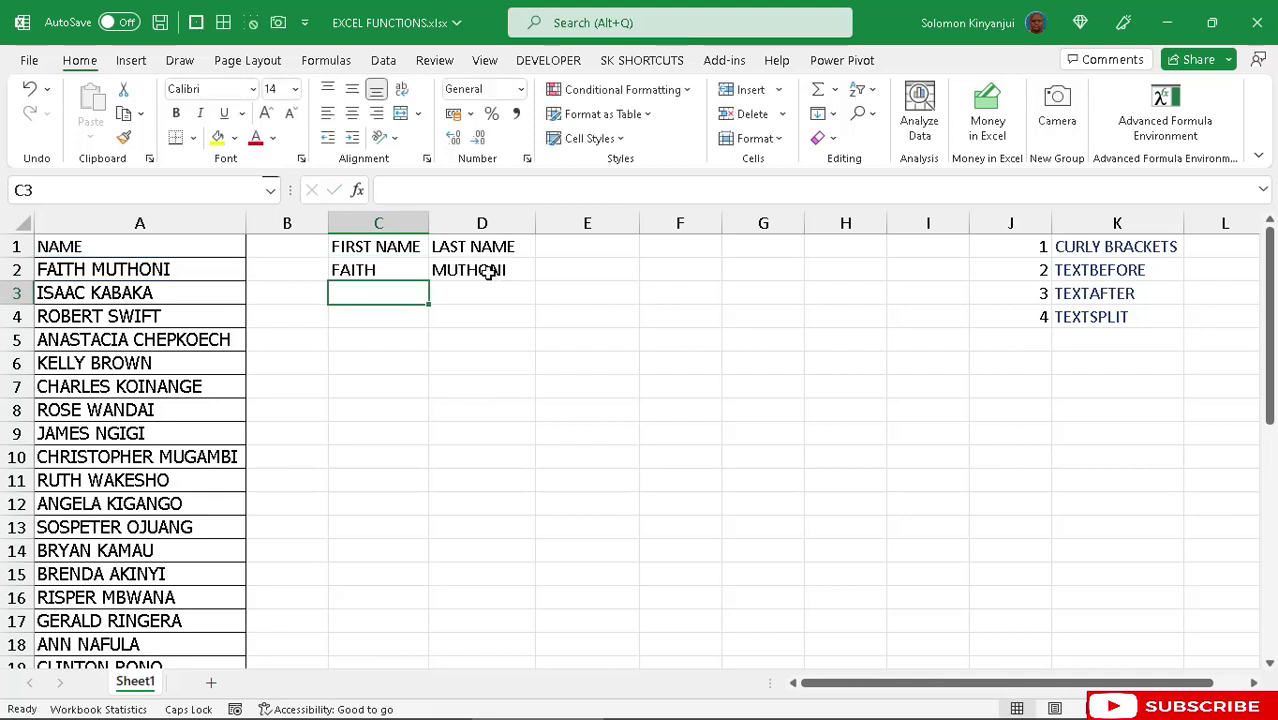
- Fill the C2 TEXTSPLIT formula down through row 40
click(356, 275)
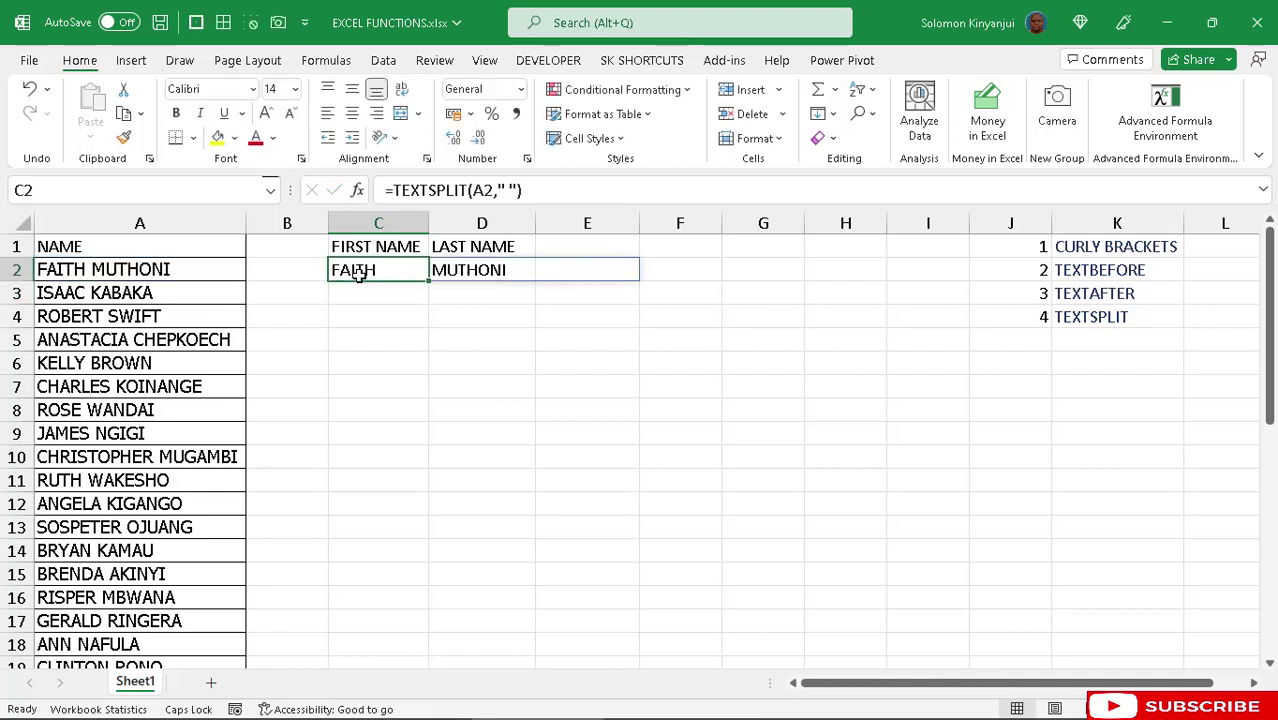
click(490, 271)
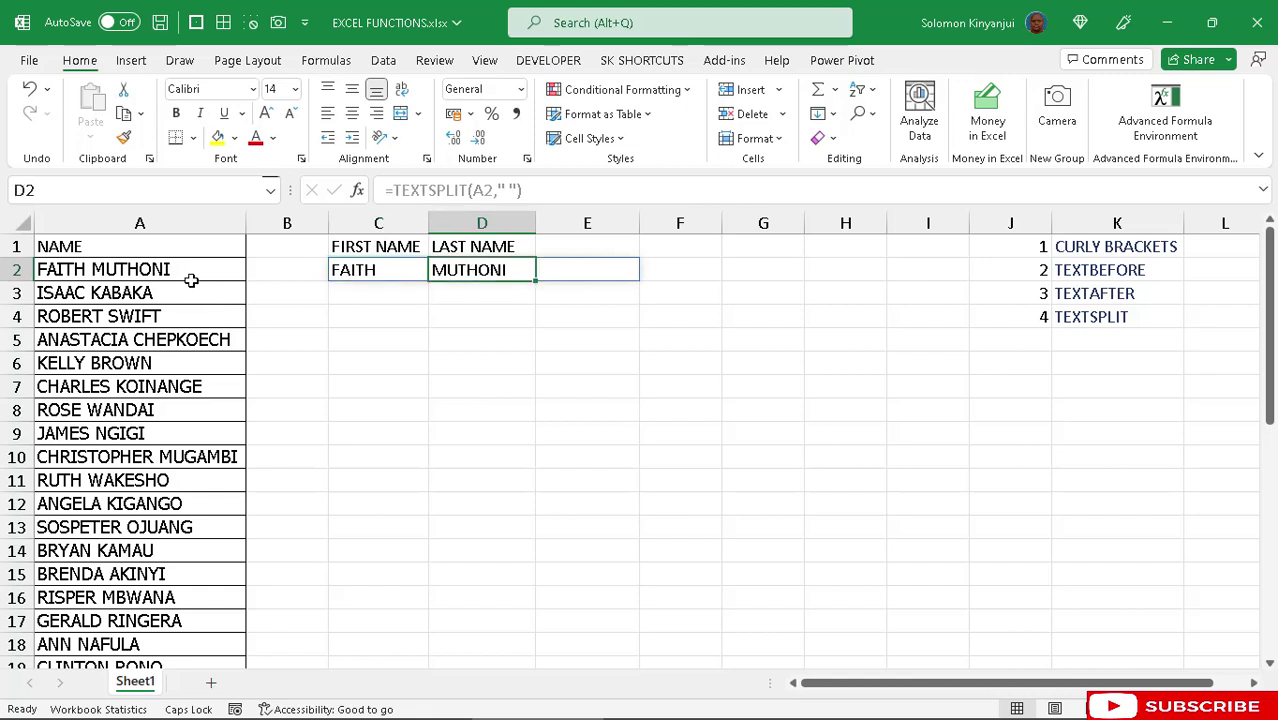
click(378, 269)
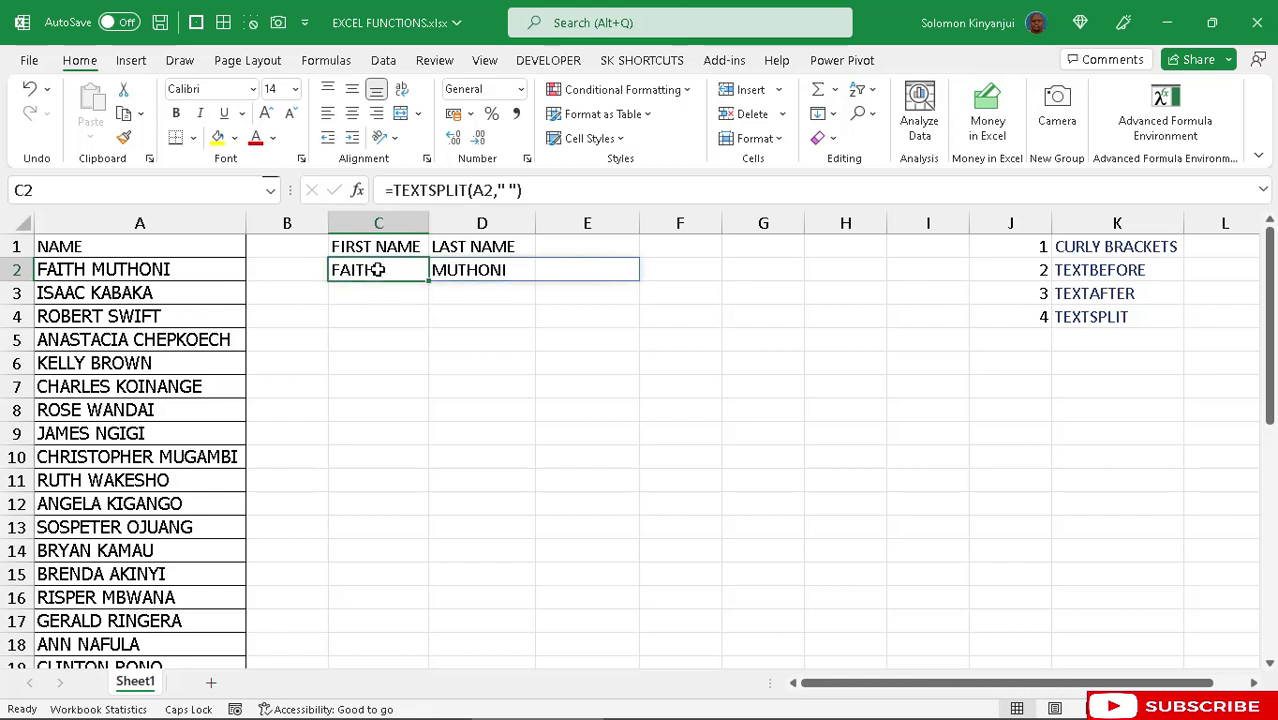
drag(431, 280, 404, 641)
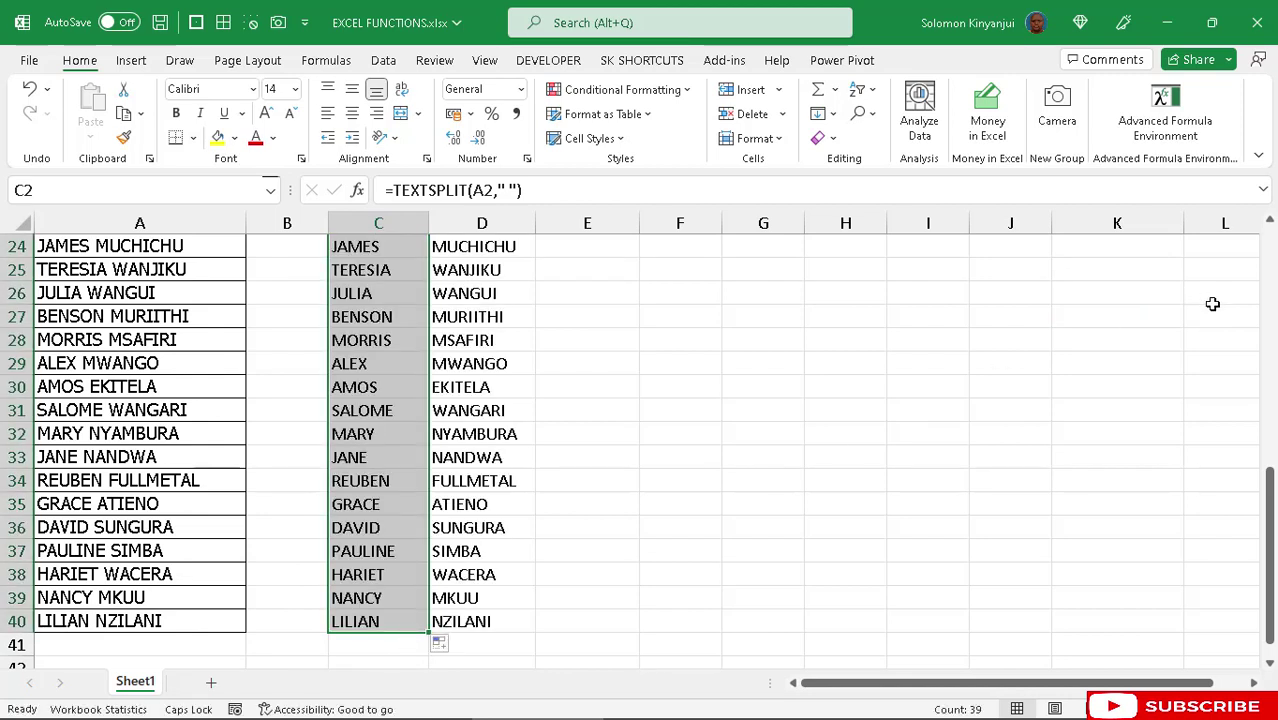
scroll(1212, 303, up, 8)
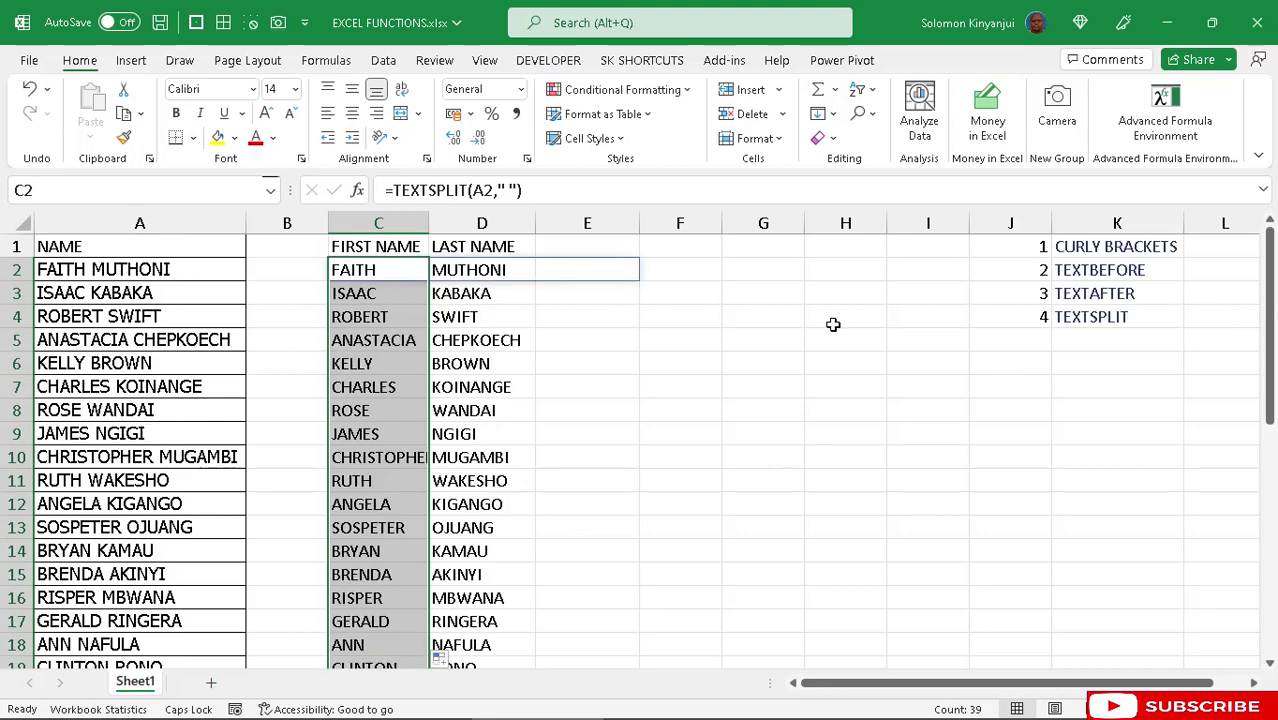